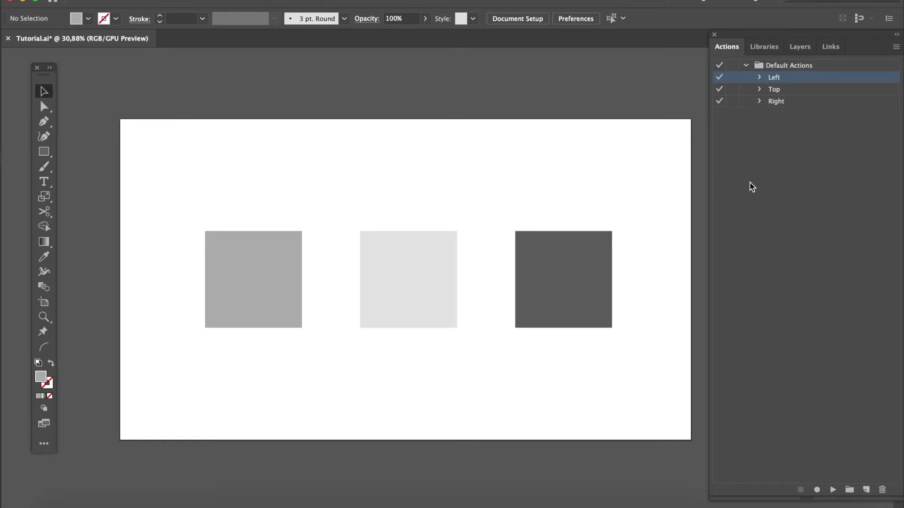
Step: Start recording a new 'Left Copy' action and expand the Left action's Scale, Shear and Rotate steps
left_click(330, 0)
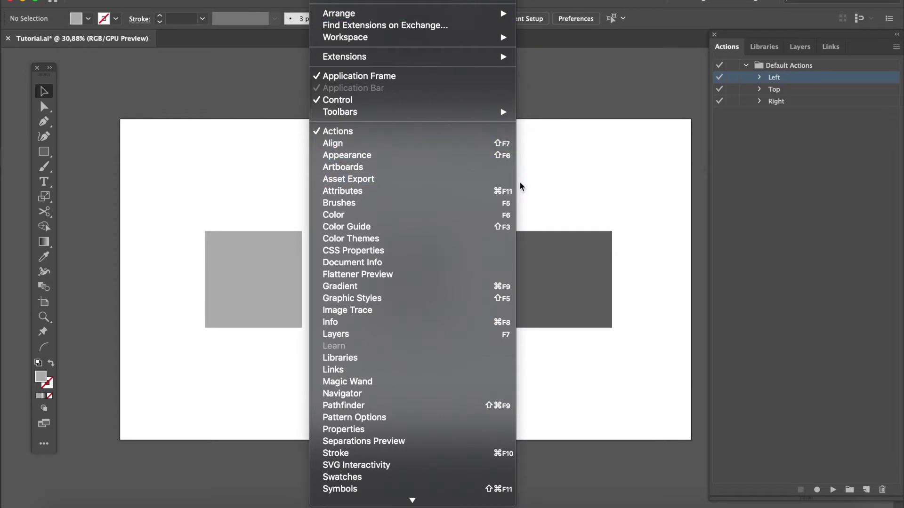
left_click(587, 186)
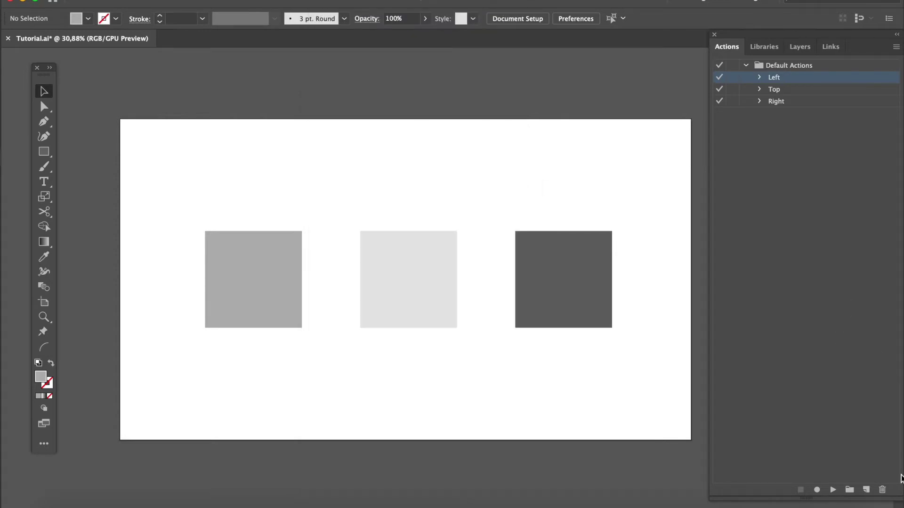
left_click(869, 492)
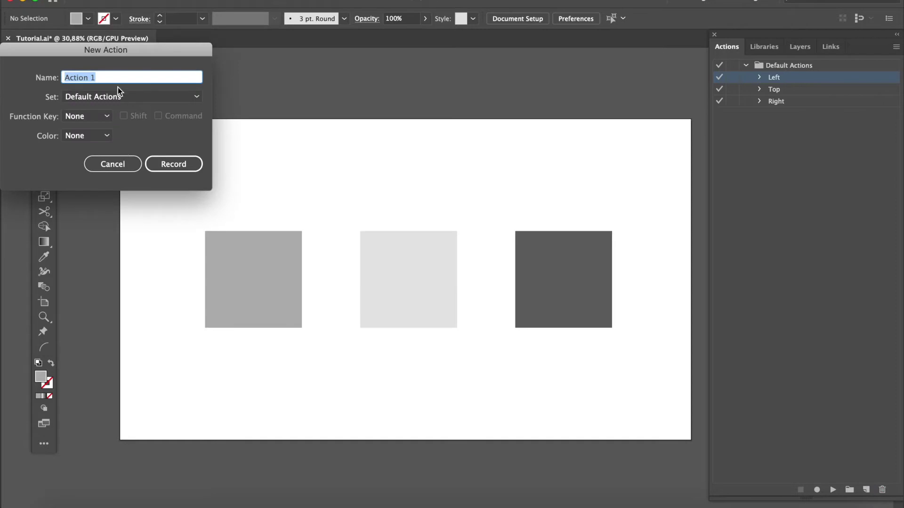
triple_click(118, 78)
type("Left Copy")
left_click(174, 171)
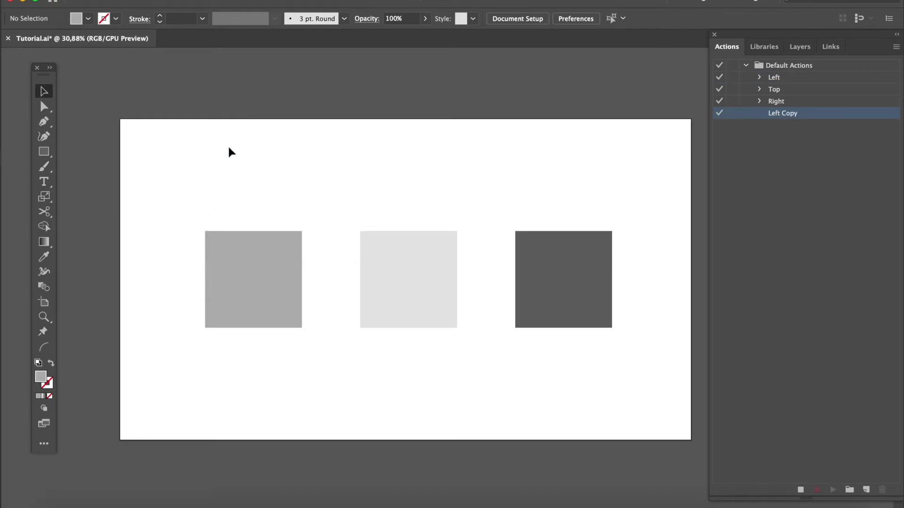
left_click(758, 77)
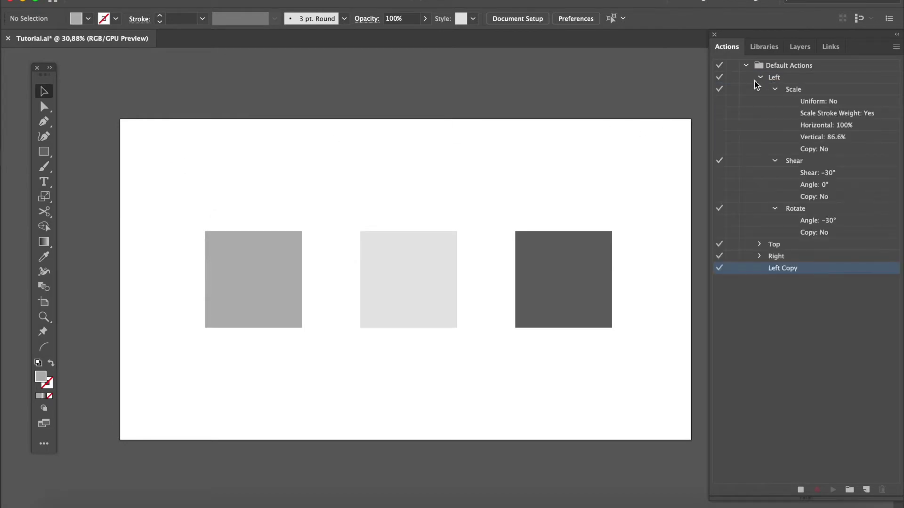
Step: Scale the left gray square non-uniformly to 100% horizontal and 86.6% vertical
left_click(253, 300)
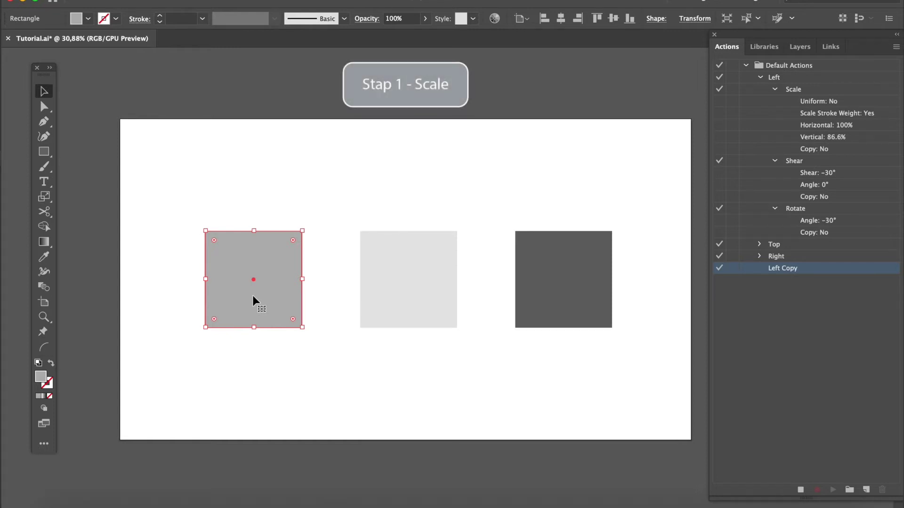
left_click(44, 196)
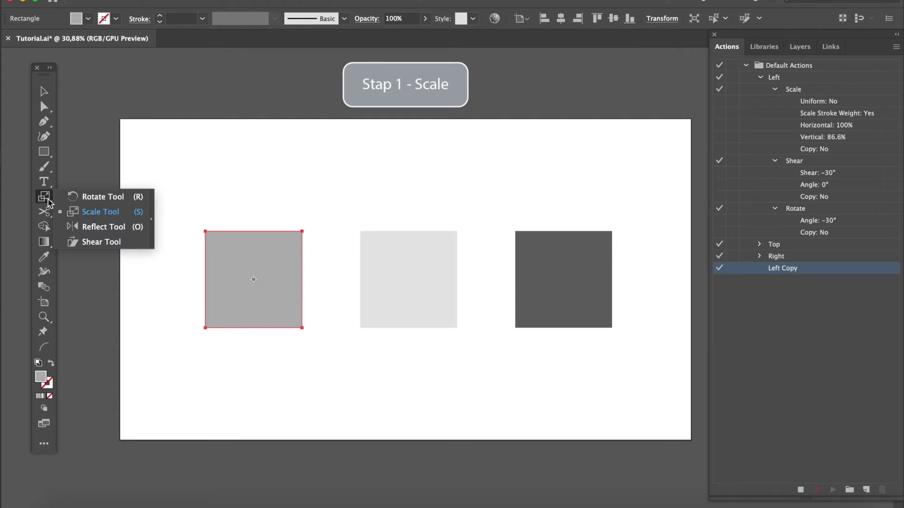
left_click(83, 213)
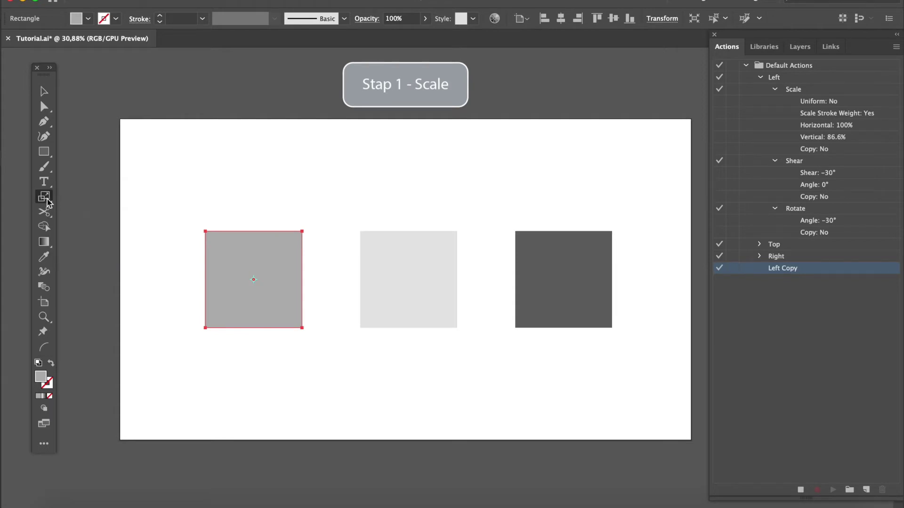
double_click(47, 201)
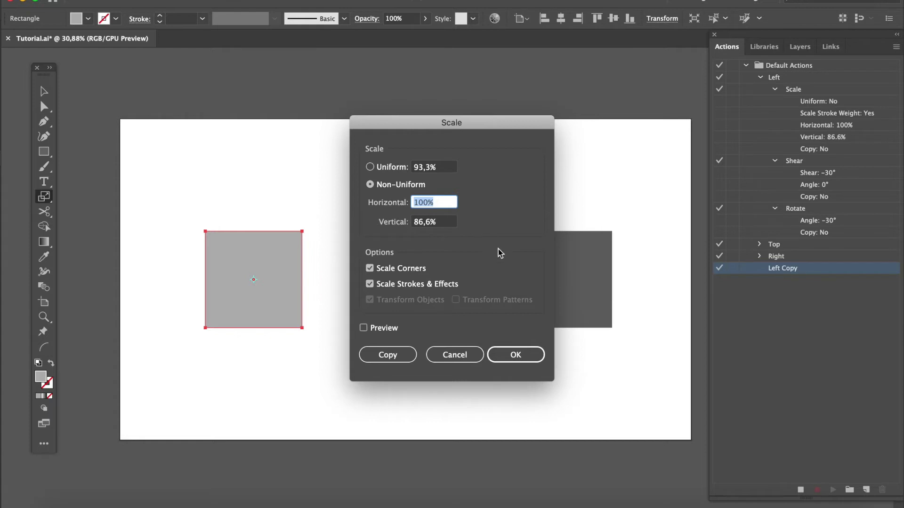
left_click(364, 328)
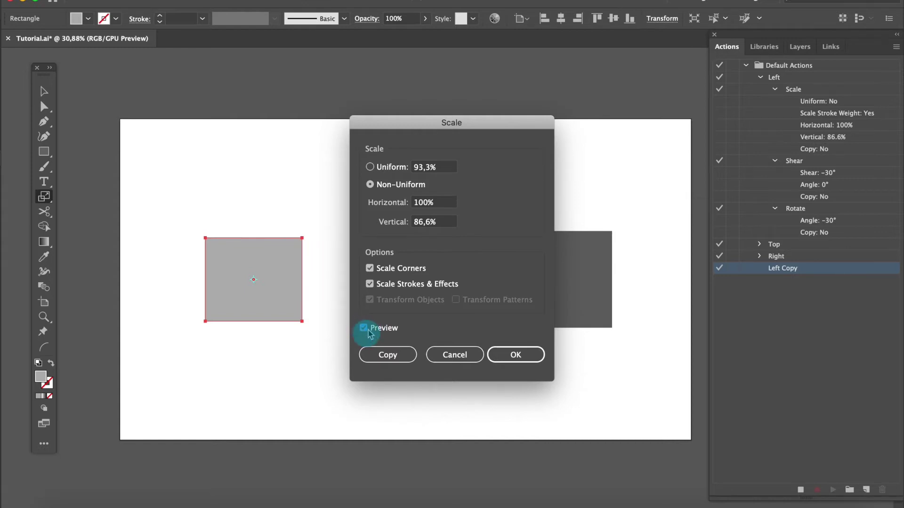
left_click(523, 355)
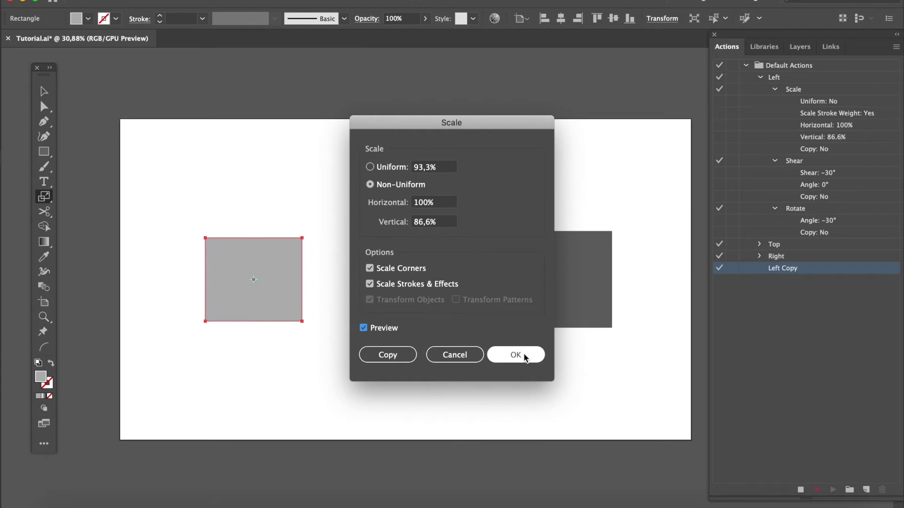
left_click(525, 357)
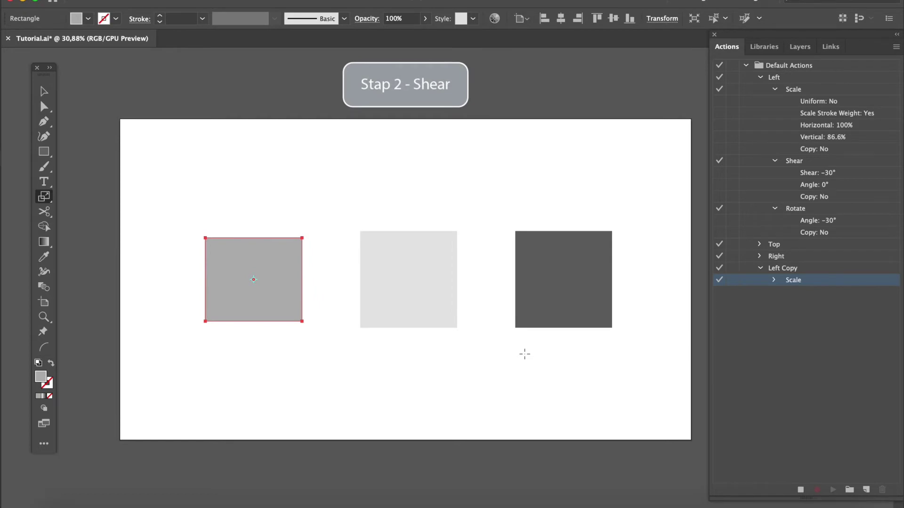
Step: Shear the flattened left square by -30° on the horizontal axis
left_click(47, 198)
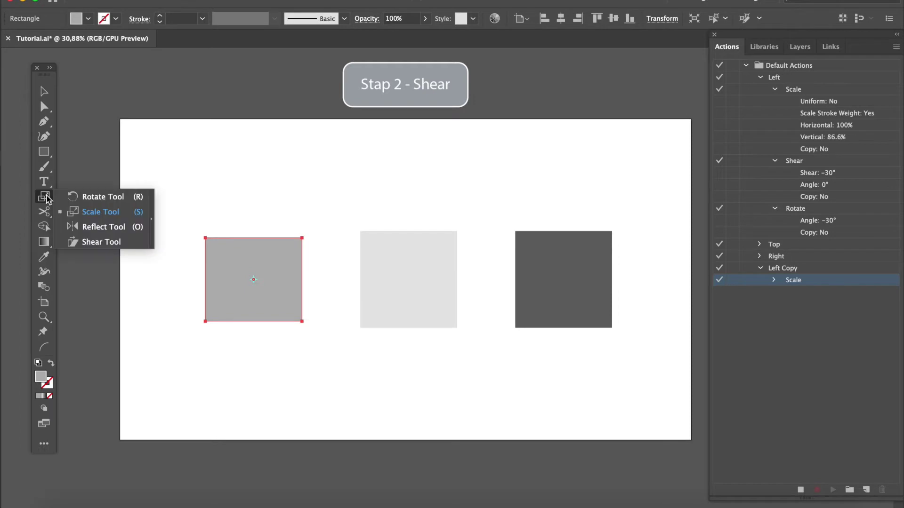
left_click(94, 242)
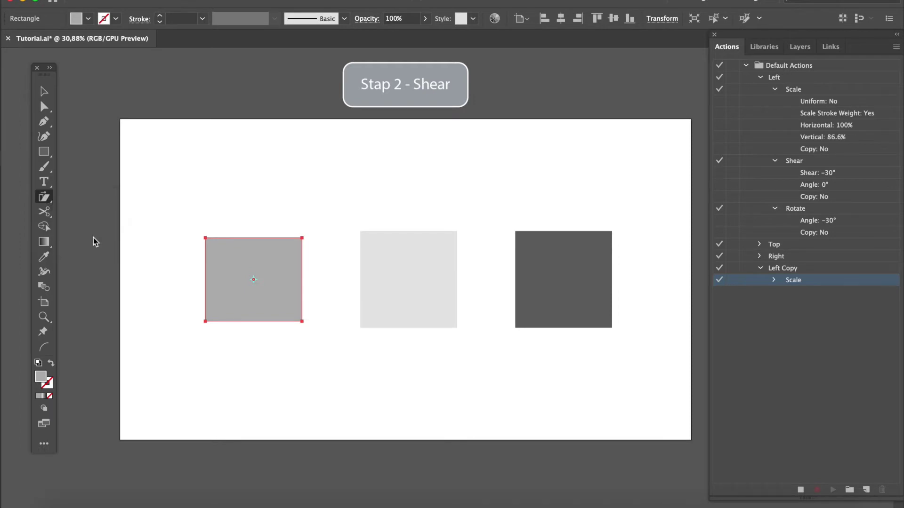
left_click(44, 200)
double_click(44, 199)
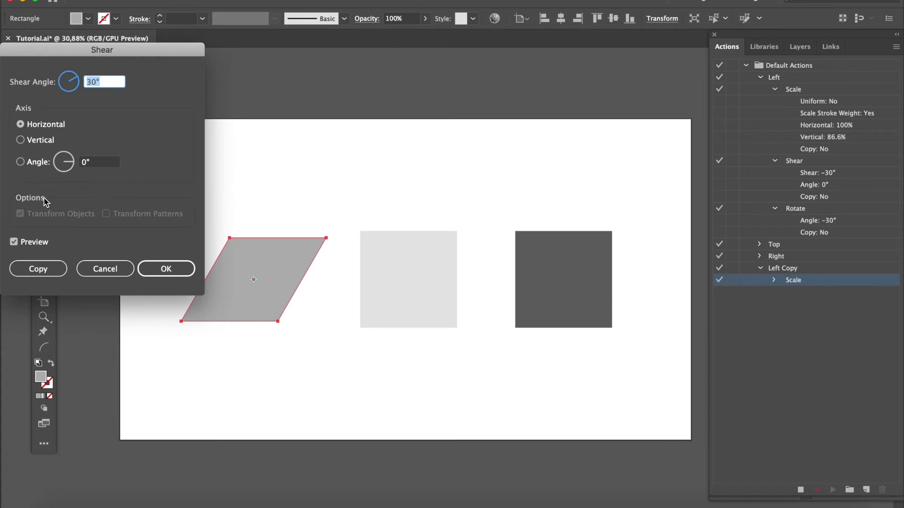
type("-30")
left_click(176, 274)
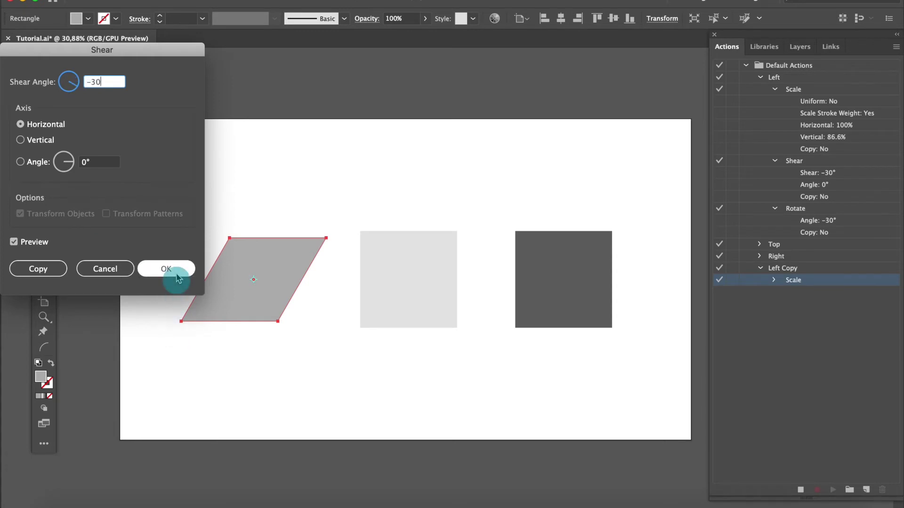
left_click(177, 277)
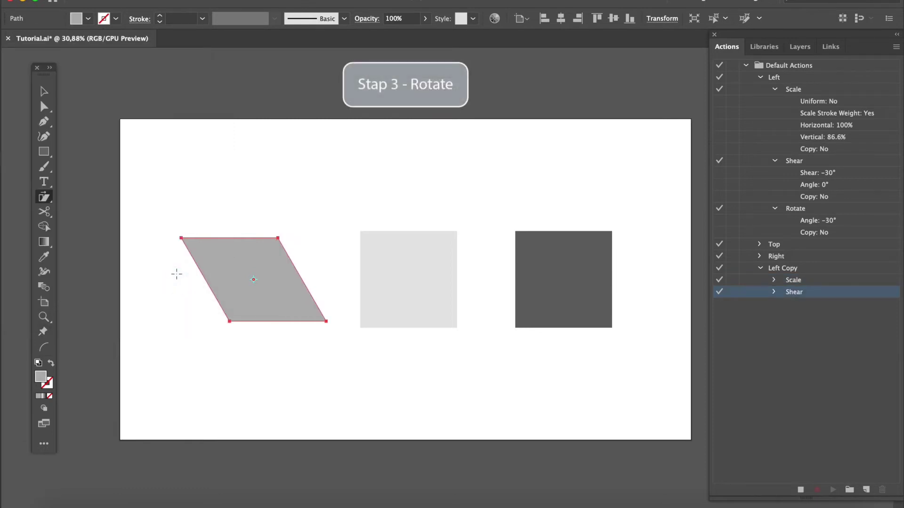
Step: Rotate the parallelogram by -30° and stop recording Left Copy
left_click(45, 198)
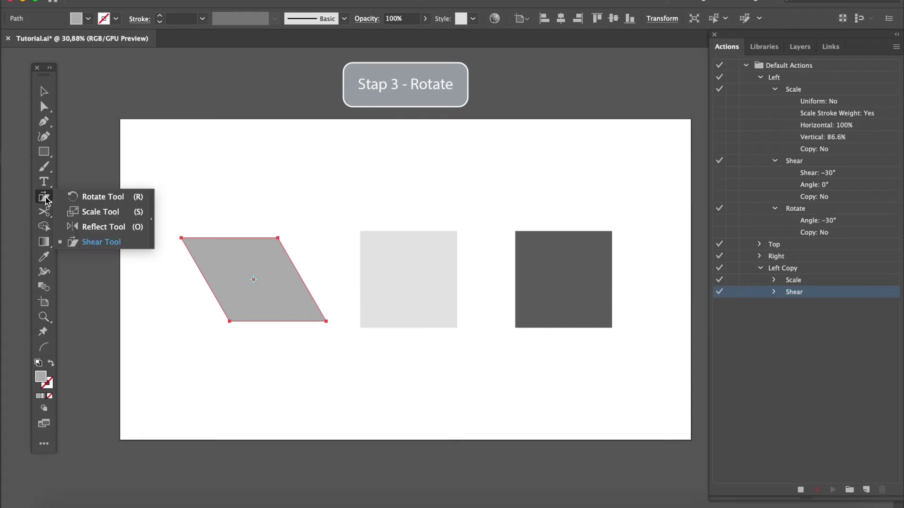
left_click(80, 196)
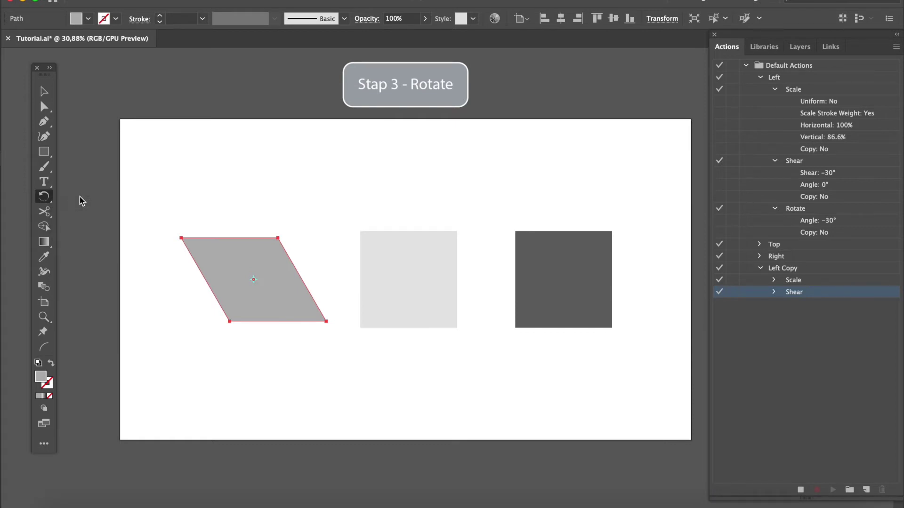
double_click(45, 198)
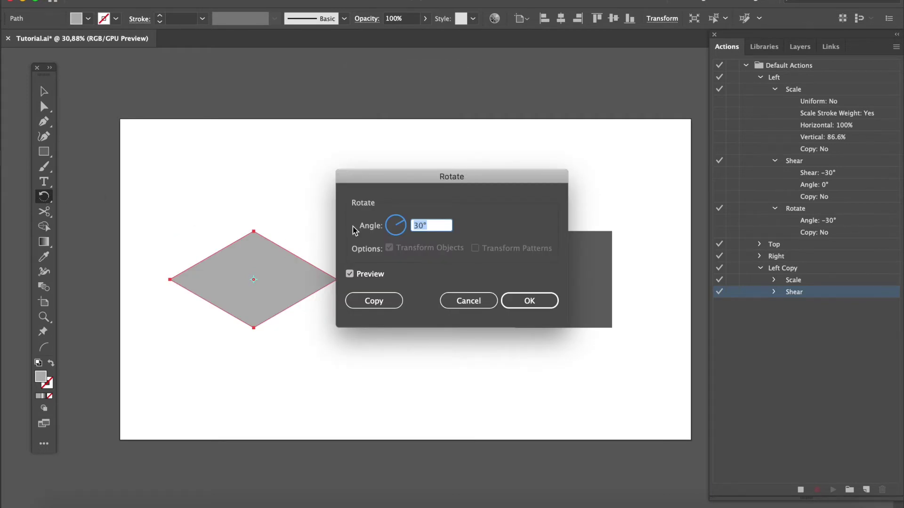
type("-30")
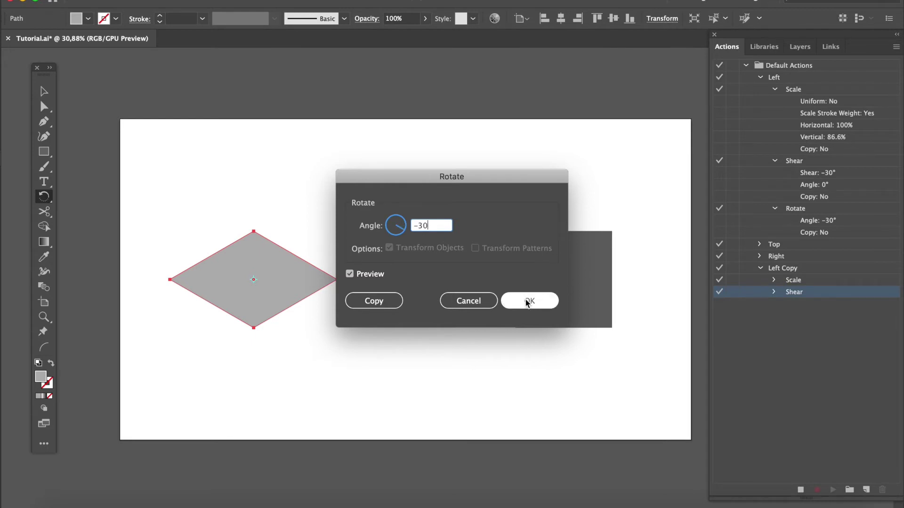
left_click(527, 302)
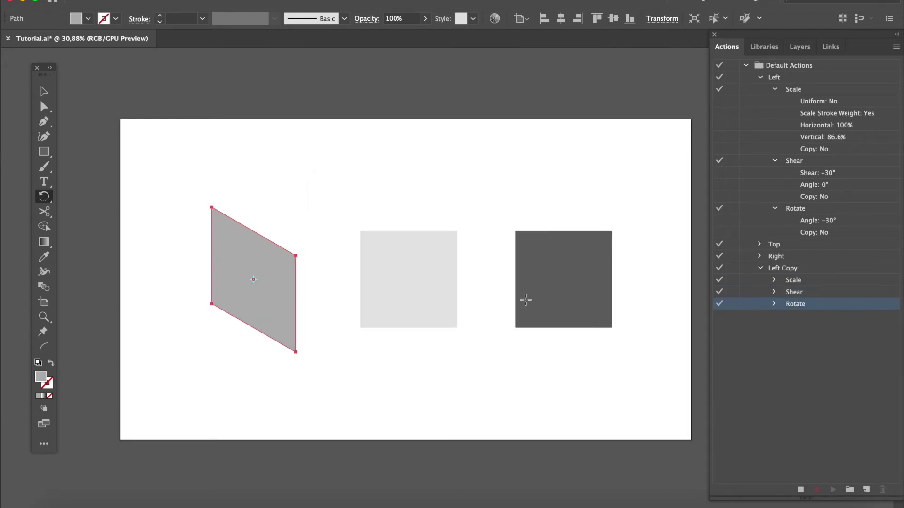
left_click(801, 489)
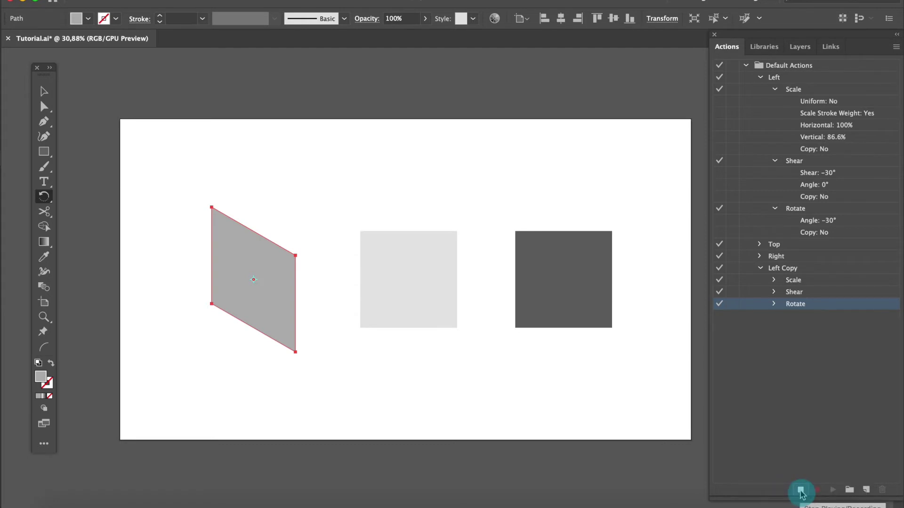
Step: Test Left Copy on a copy of the light middle square, then delete the result
key("v")
left_click(415, 401)
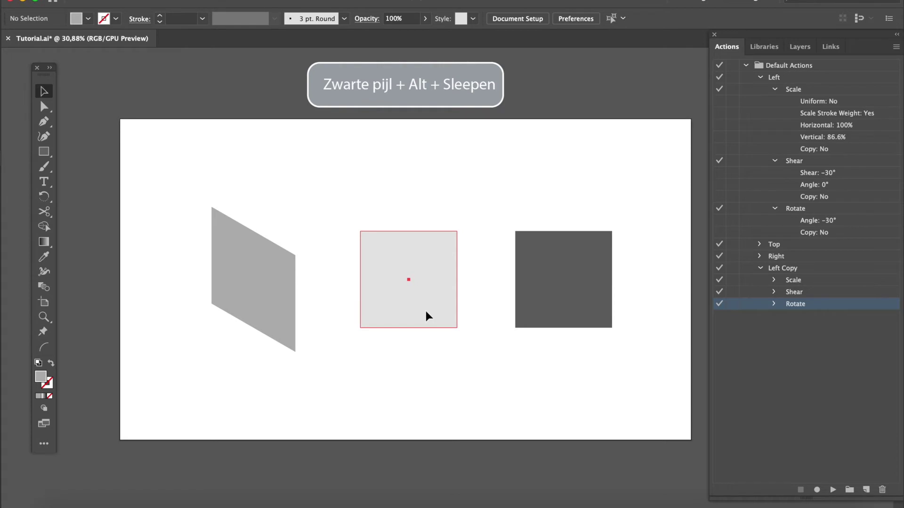
left_click_drag(426, 311, 157, 318)
left_click(211, 356)
left_click(161, 319)
left_click(780, 269)
left_click(832, 489)
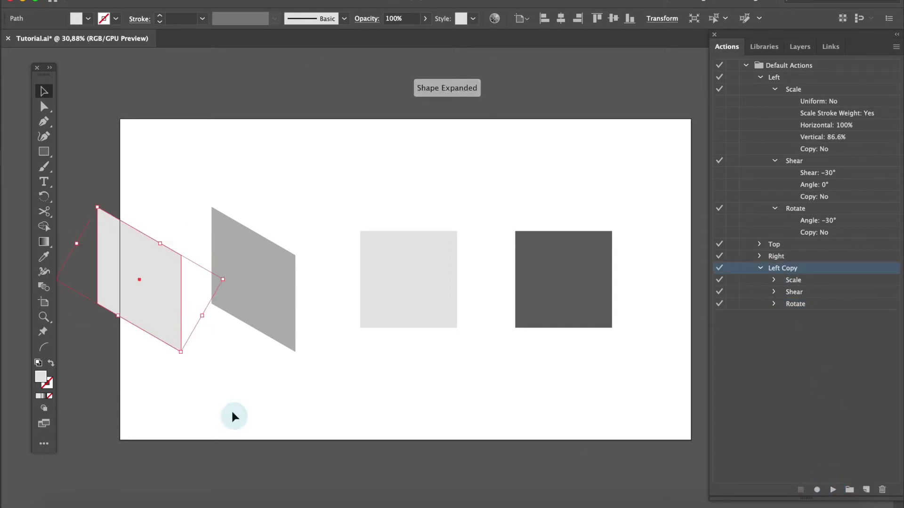
key("Delete")
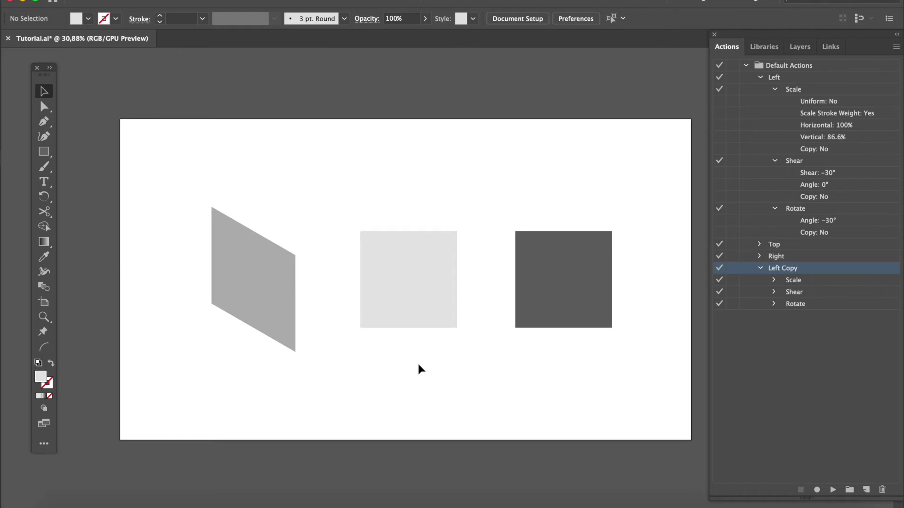
Step: Collapse the Left Copy and Left actions in the Actions panel
left_click(759, 267)
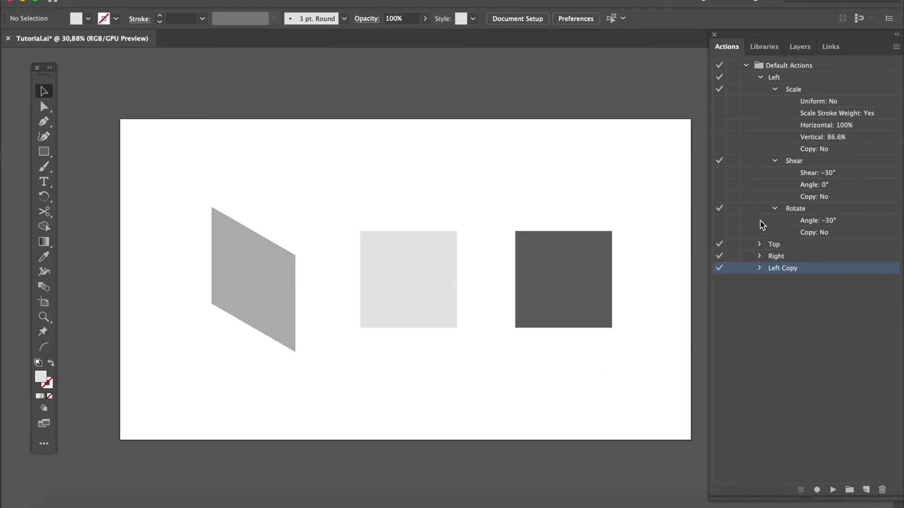
left_click(761, 77)
left_click(761, 78)
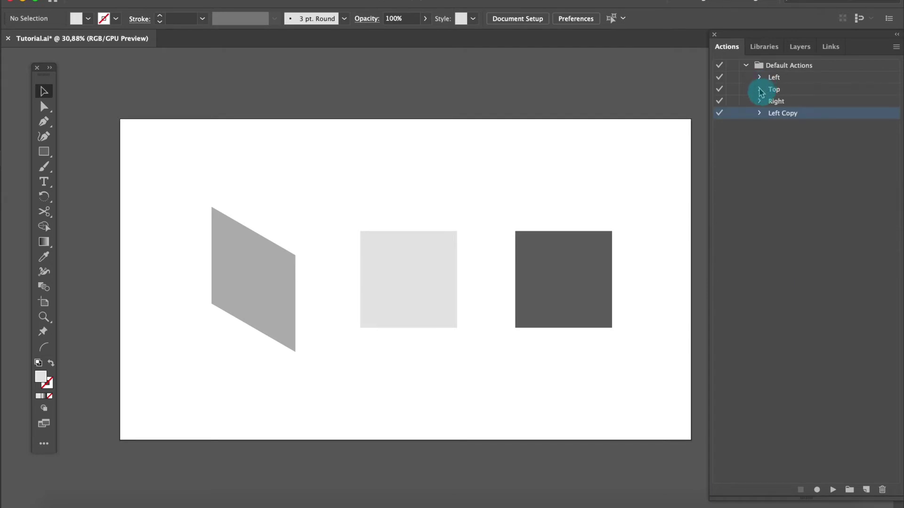
Step: Expand the Top action, select the middle square, and start recording a 'Top Copy' action
left_click(760, 90)
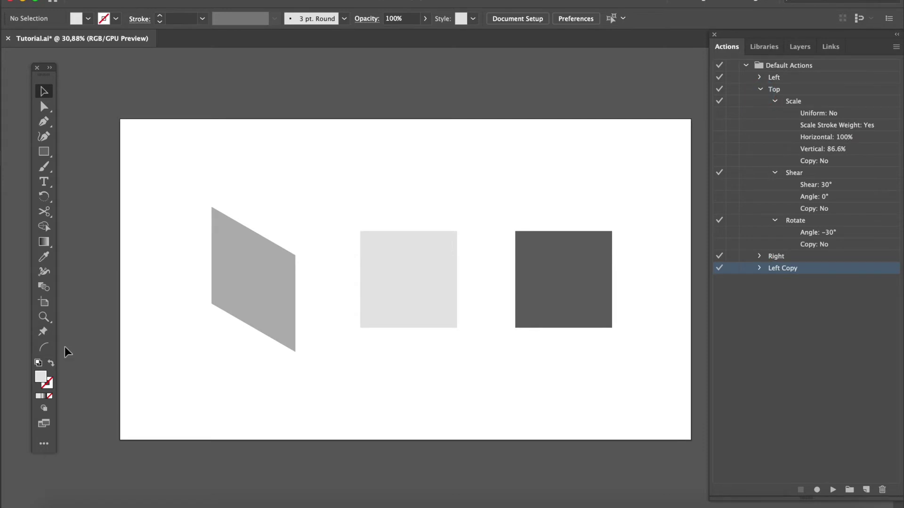
left_click(387, 256)
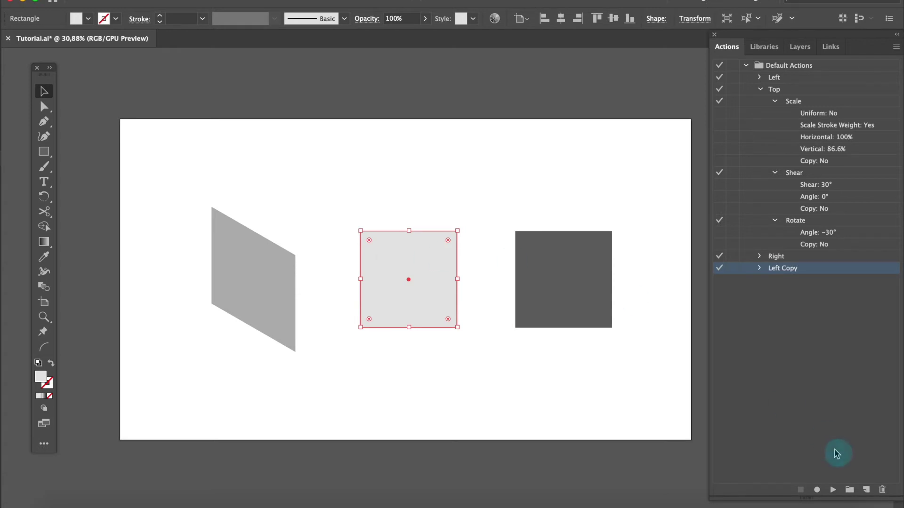
left_click(867, 490)
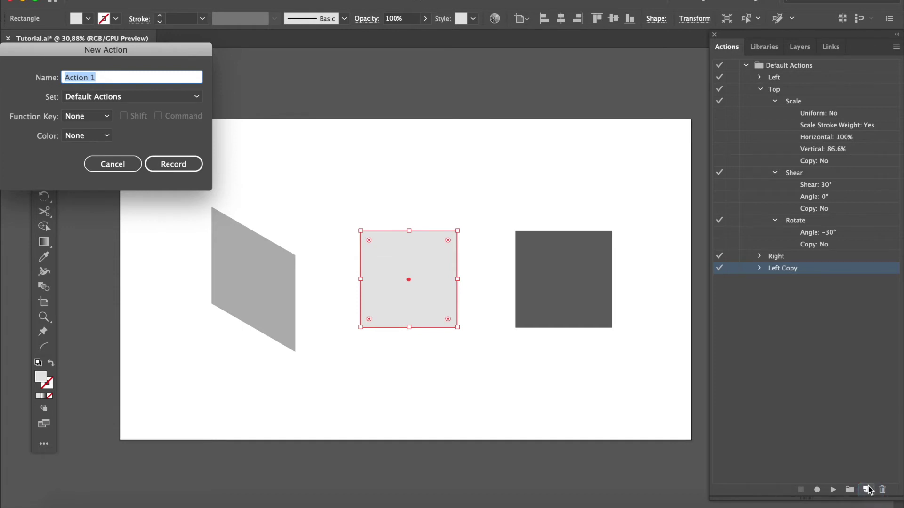
type("Top Copy")
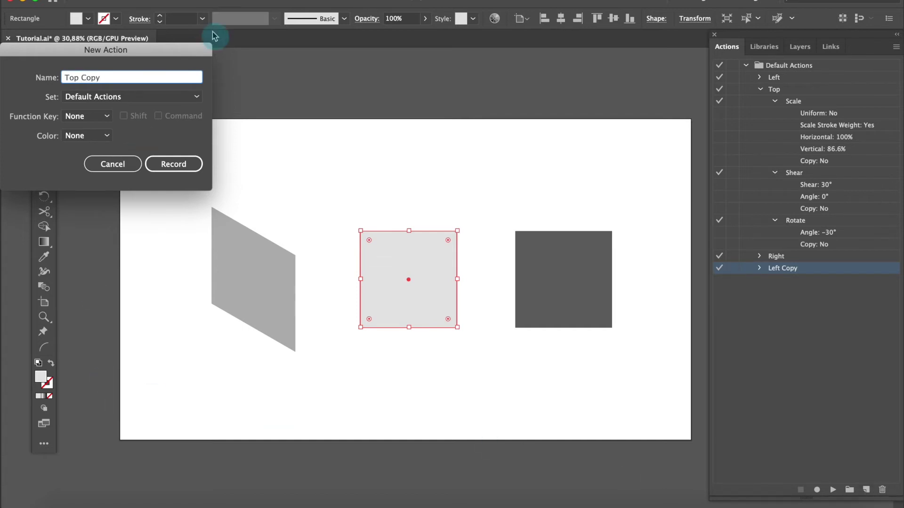
left_click(188, 165)
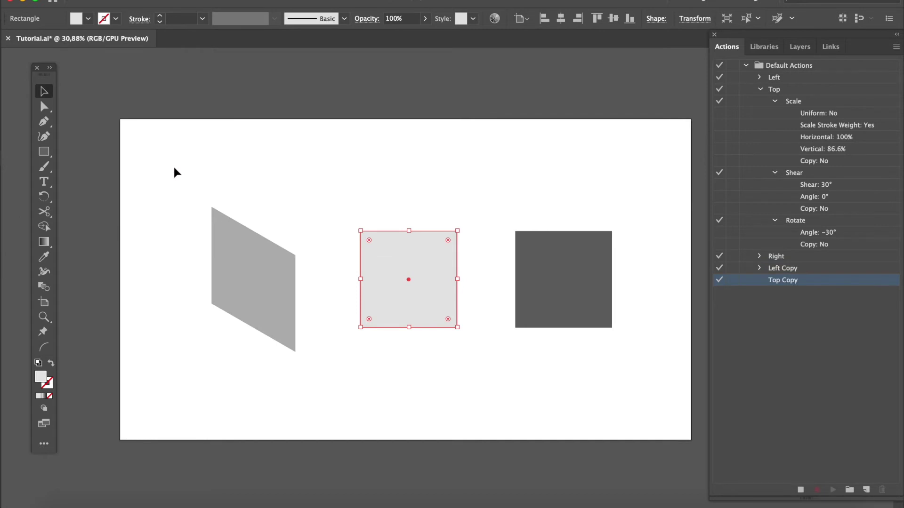
Step: Scale the middle light square non-uniformly to 100% horizontal and 86.6% vertical
left_click(44, 197)
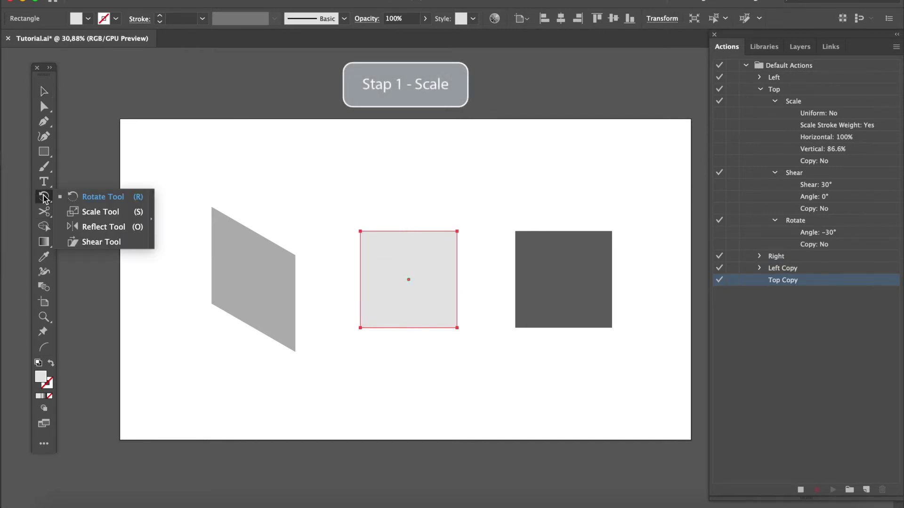
left_click(98, 212)
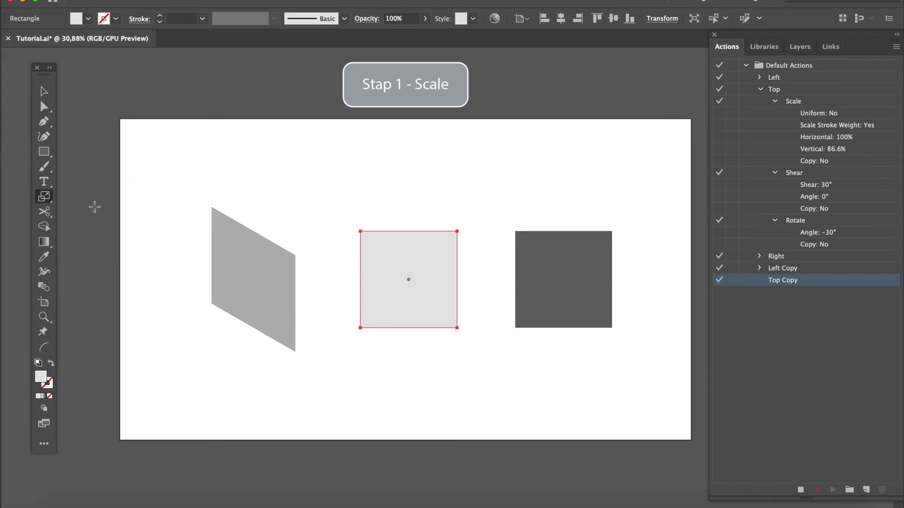
double_click(44, 197)
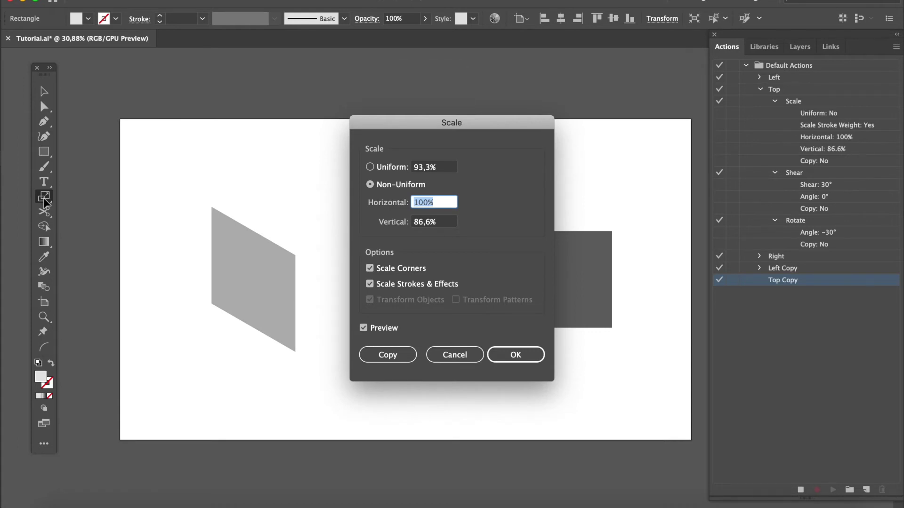
left_click(520, 357)
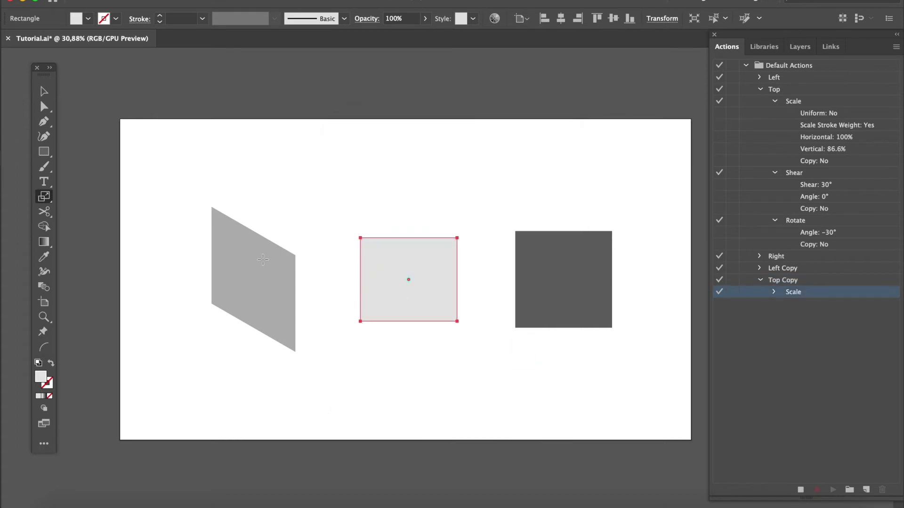
left_click(44, 198)
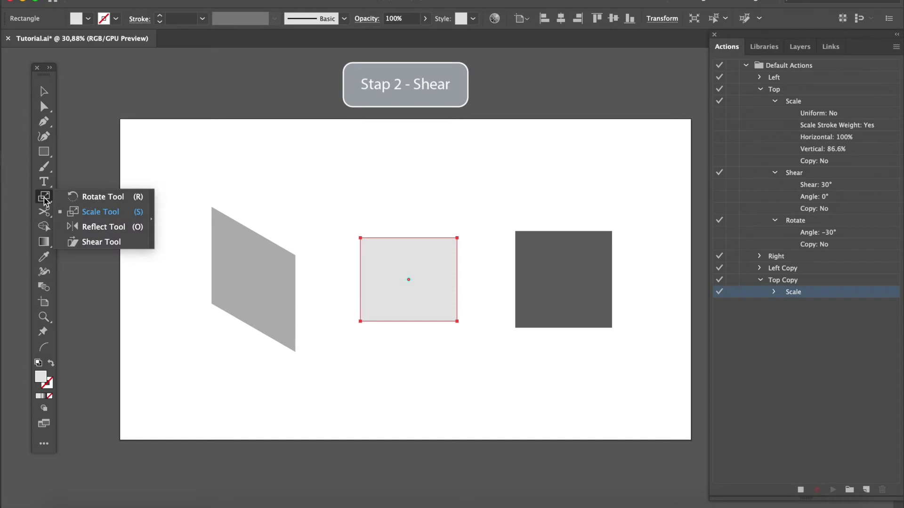
Step: Cancel the accidentally opened Reflect dialog, leaving the middle square unchanged
left_click(100, 227)
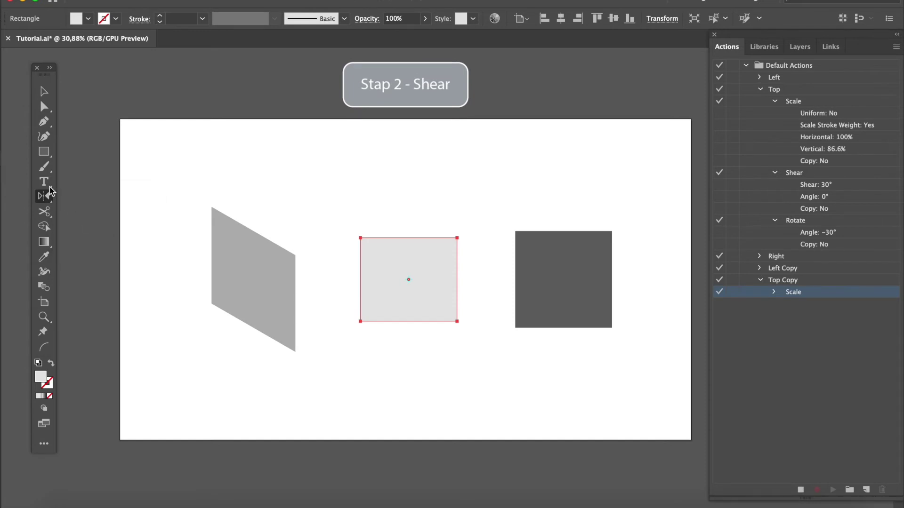
double_click(43, 196)
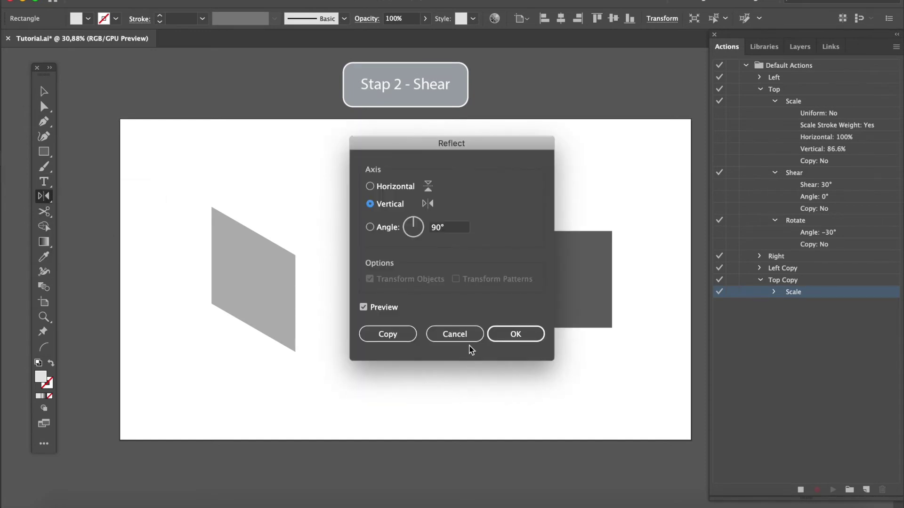
left_click(463, 334)
Step: Shear the flattened middle square 30° on the horizontal axis
left_click(43, 204)
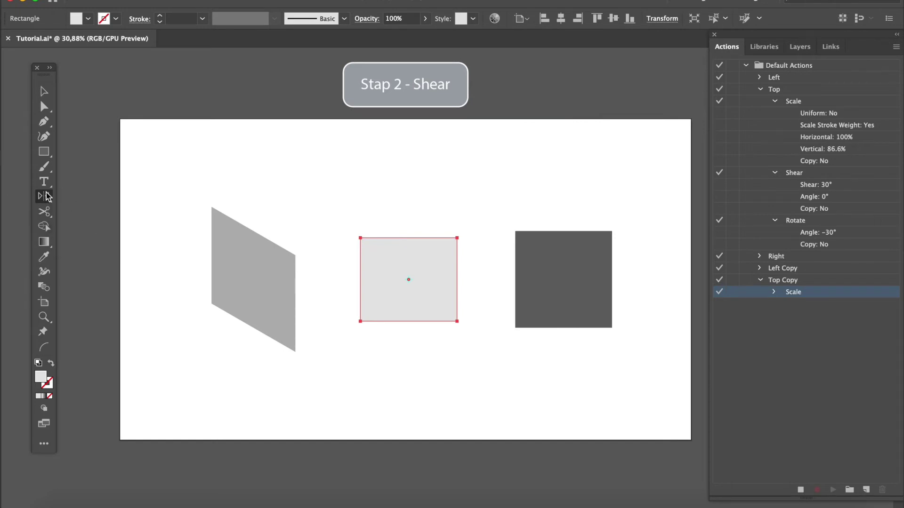
left_click(47, 197)
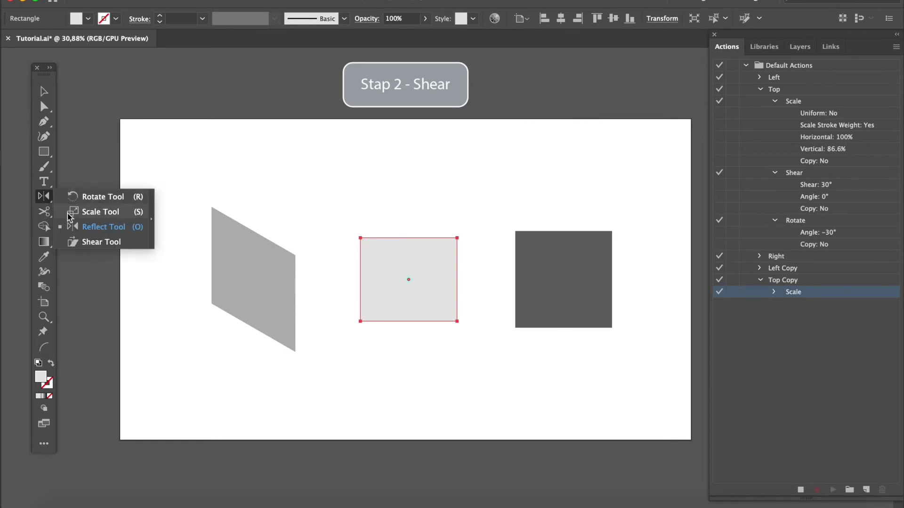
left_click(81, 241)
double_click(45, 198)
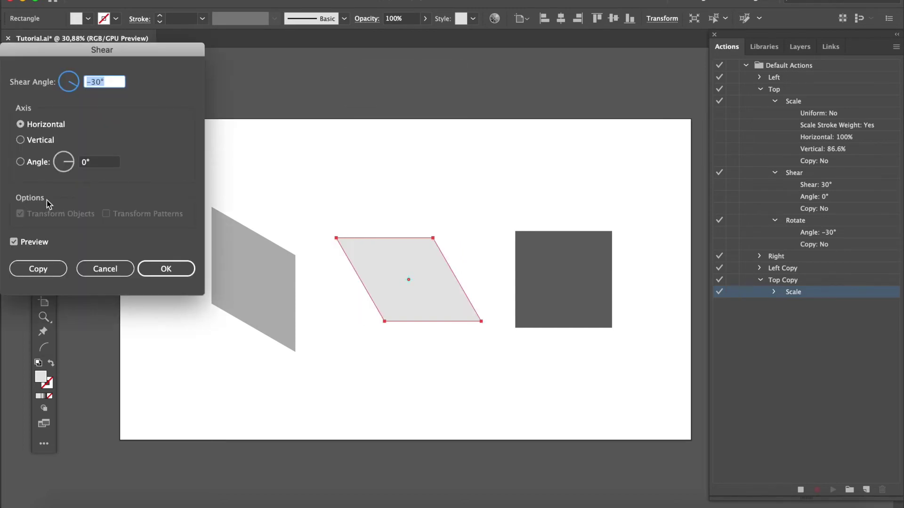
type("30")
left_click(170, 297)
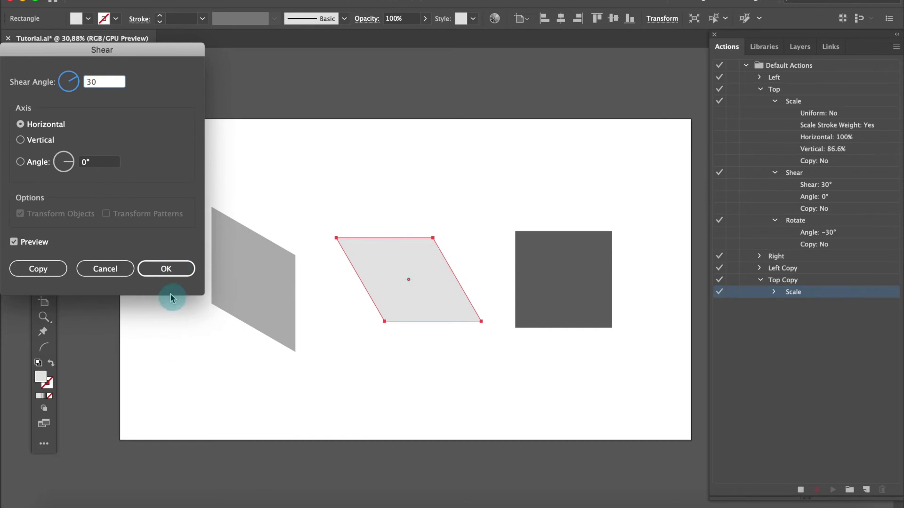
left_click(173, 276)
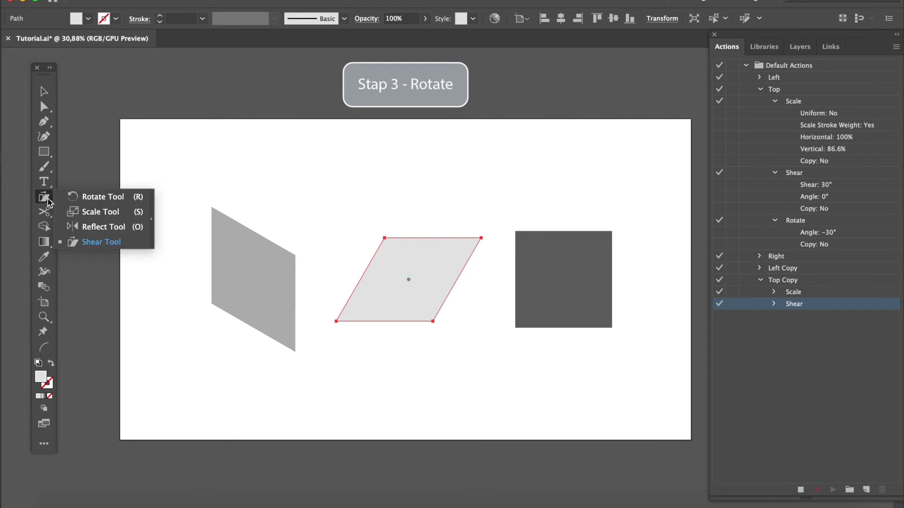
Step: Rotate the parallelogram -30° into a diamond and stop recording Top Copy
left_click_drag(47, 201, 77, 197)
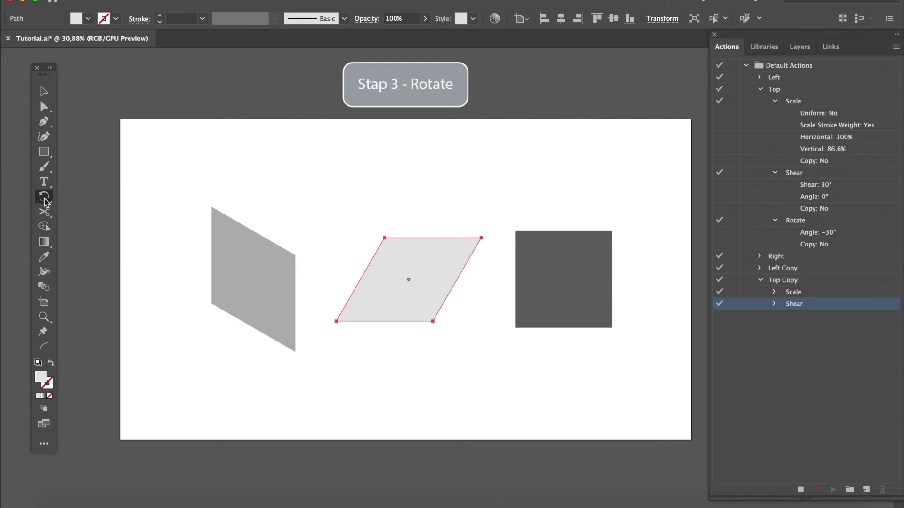
double_click(45, 200)
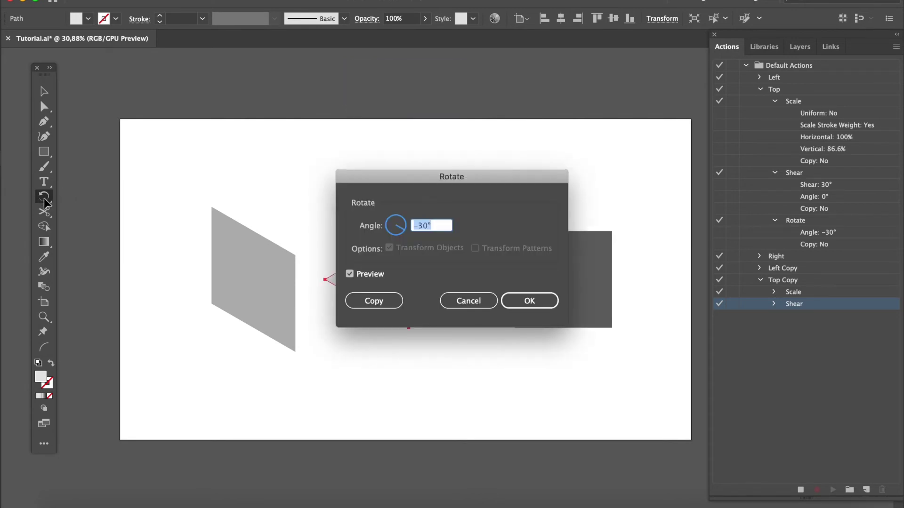
type("-30")
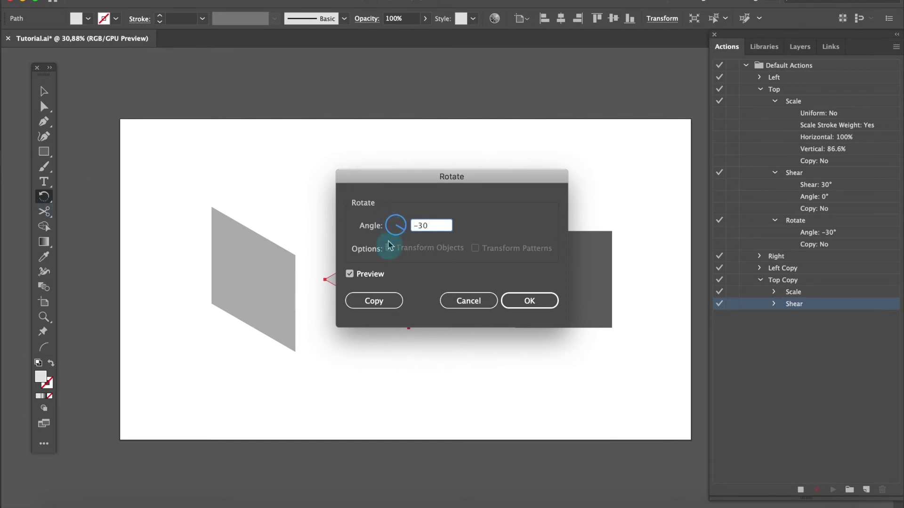
left_click(521, 293)
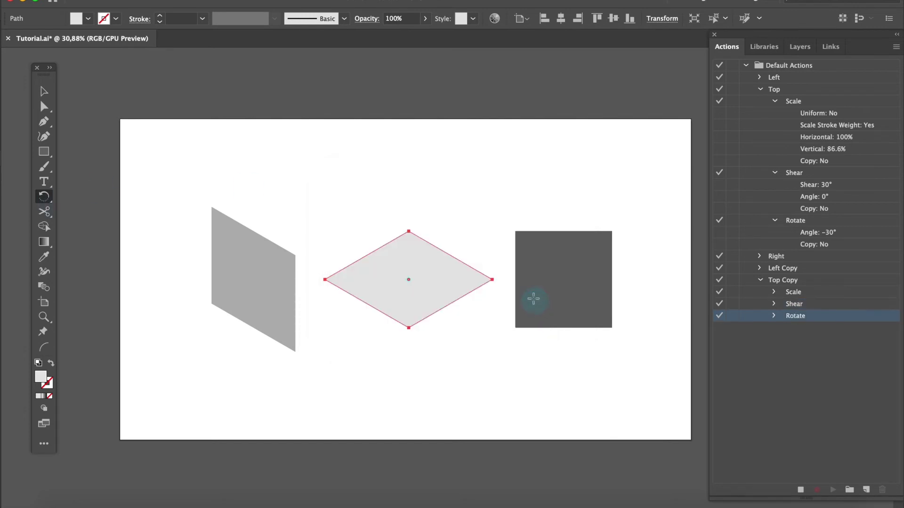
left_click(800, 490)
left_click(800, 490)
Step: Replay Top Copy on a duplicate of the dark square, then delete the test rhombus
key("v")
left_click(466, 374)
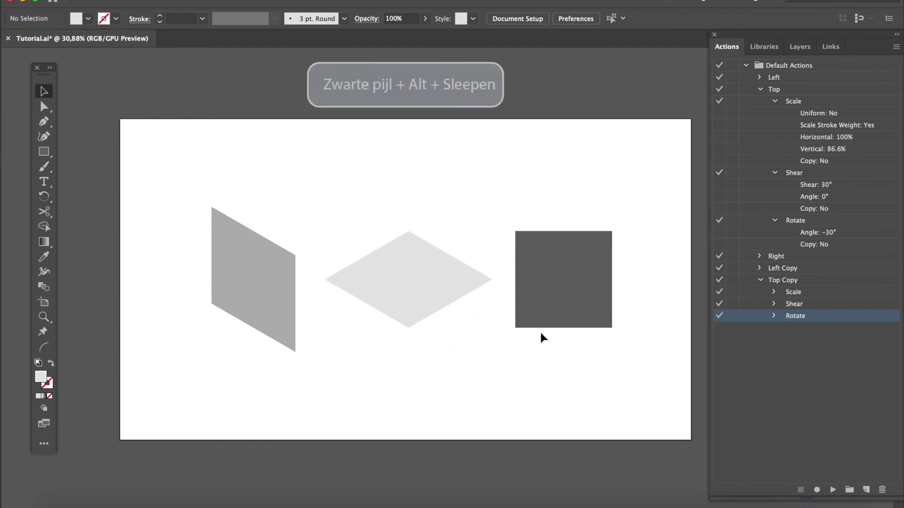
left_click_drag(572, 298, 182, 290)
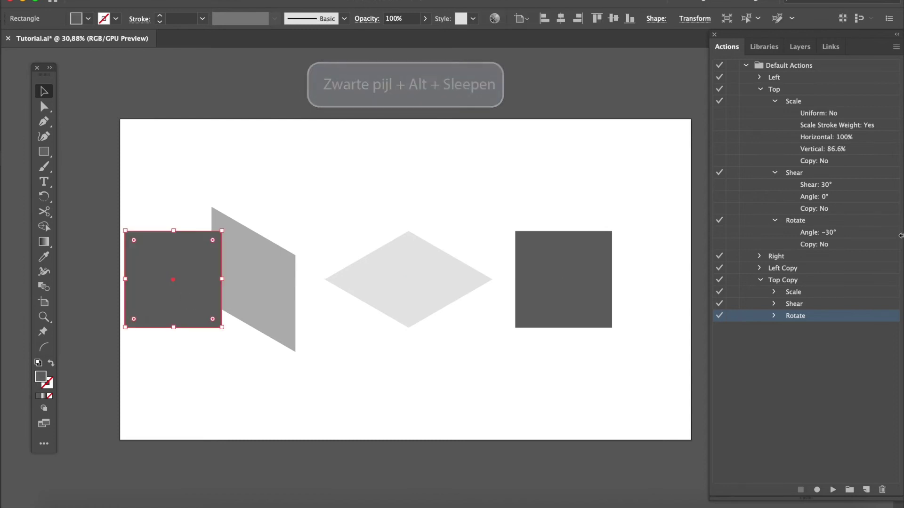
left_click(779, 281)
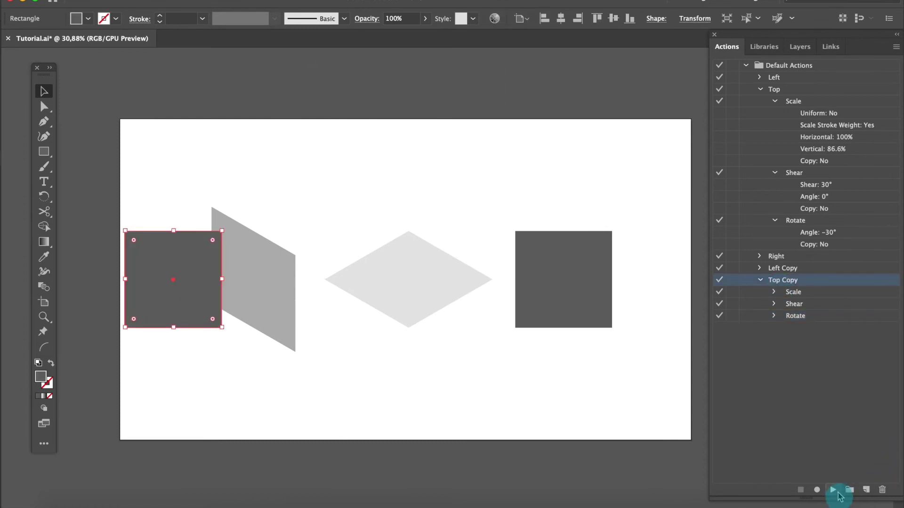
left_click(831, 490)
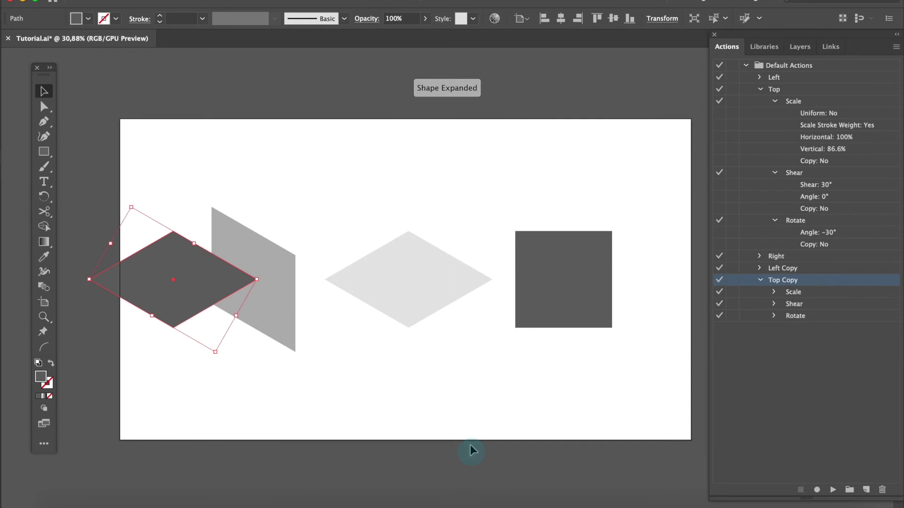
key("Delete")
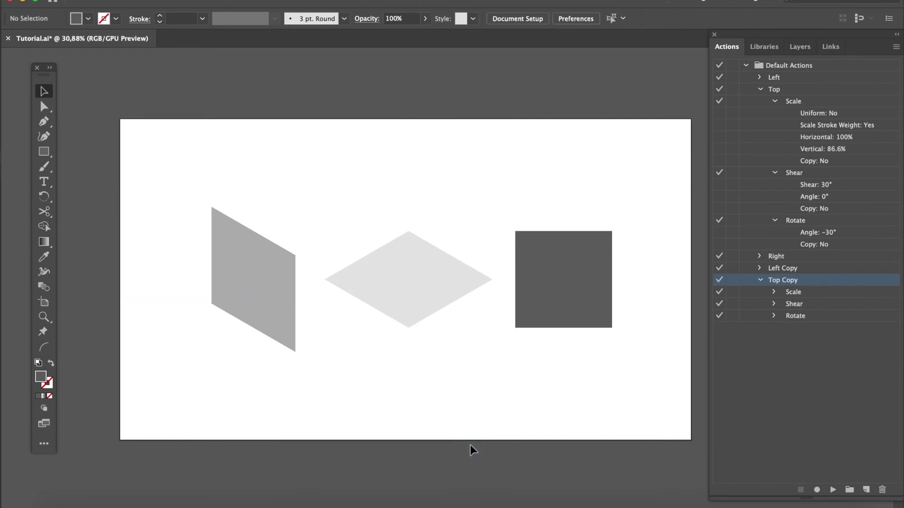
Step: Collapse Top Copy and Top, expand Right, and start recording a new action named Right Copy
left_click(761, 280)
left_click(759, 90)
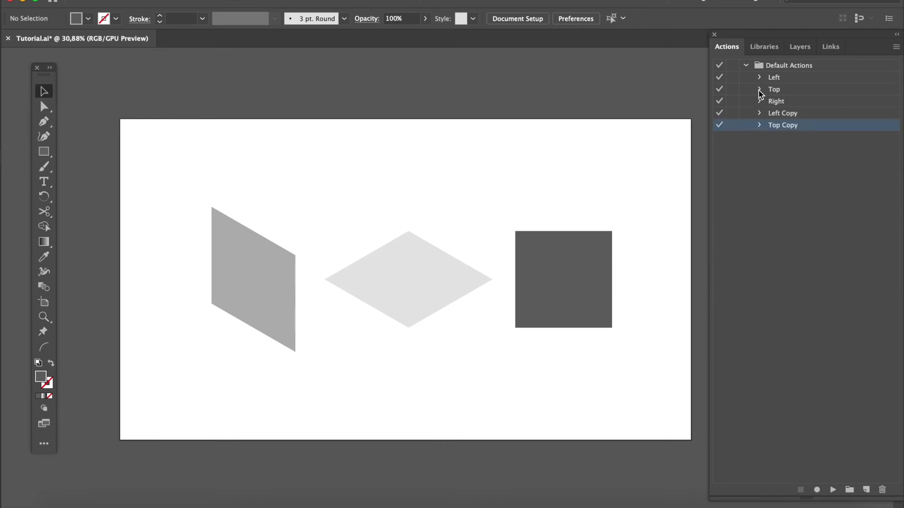
left_click(759, 101)
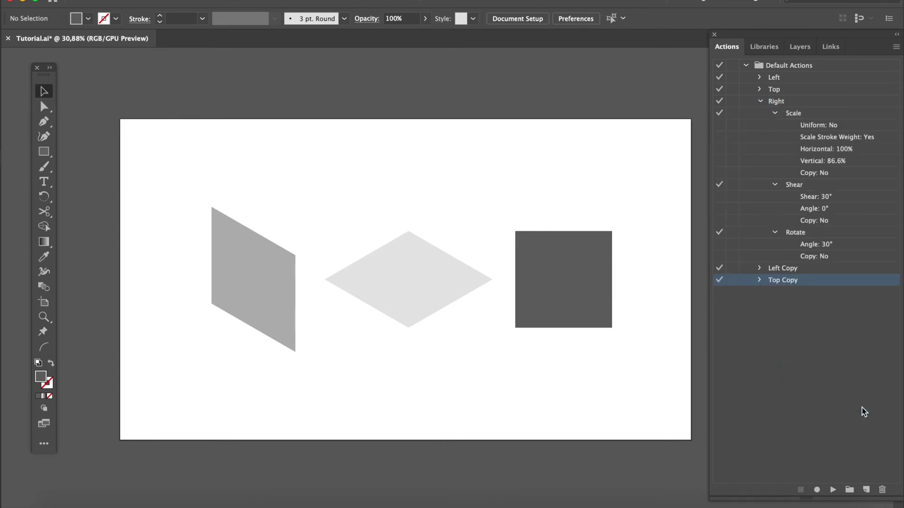
left_click(866, 490)
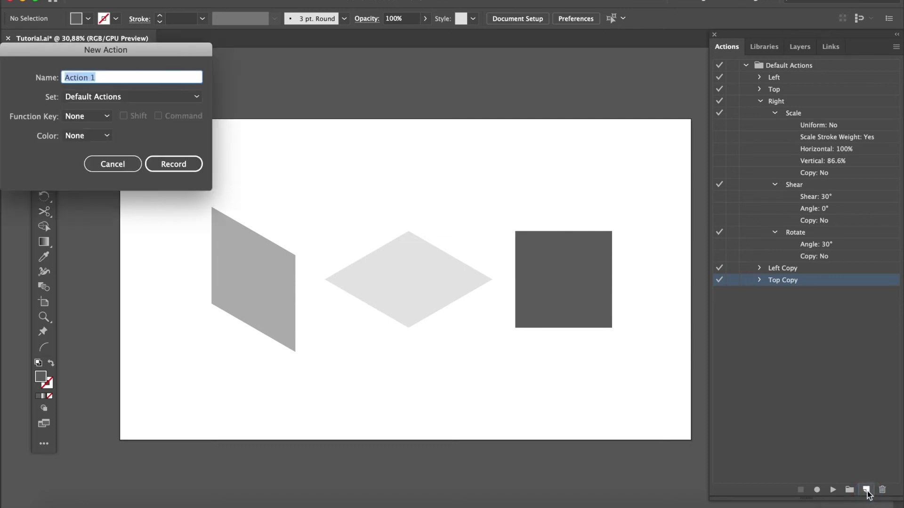
type("Right Copy")
left_click(172, 164)
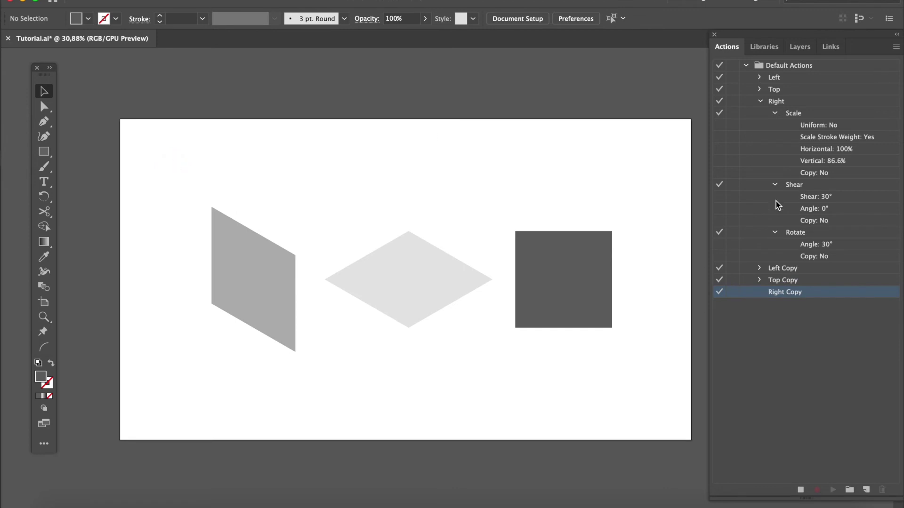
Step: Scale the dark square non-uniformly to 100% horizontal and 86.6% vertical
left_click(567, 253)
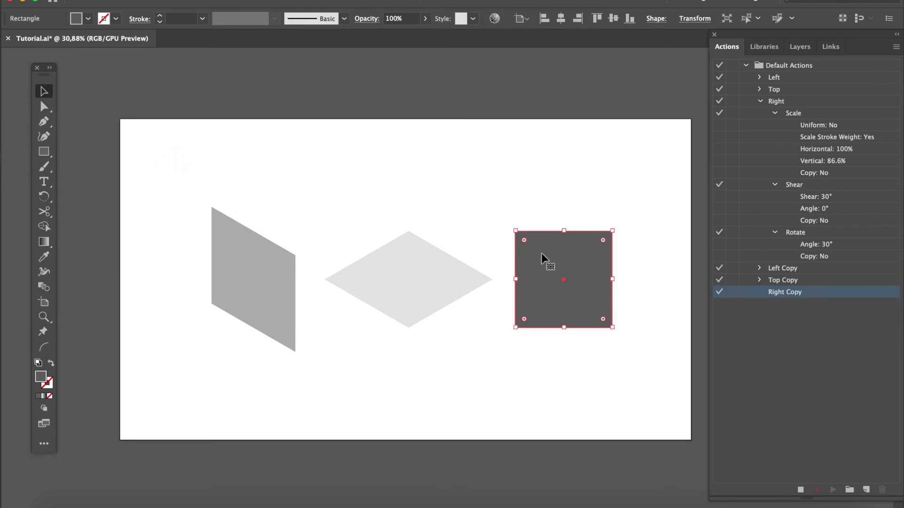
left_click_drag(44, 196, 86, 213)
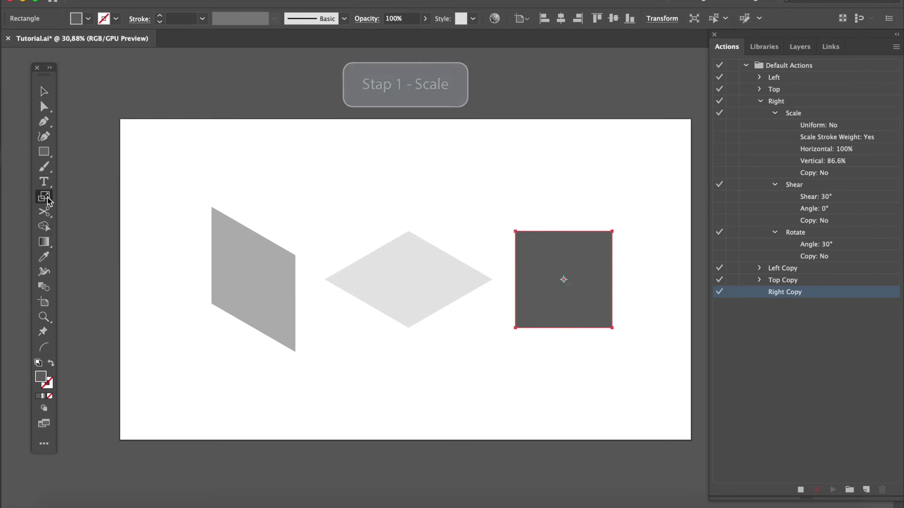
double_click(45, 198)
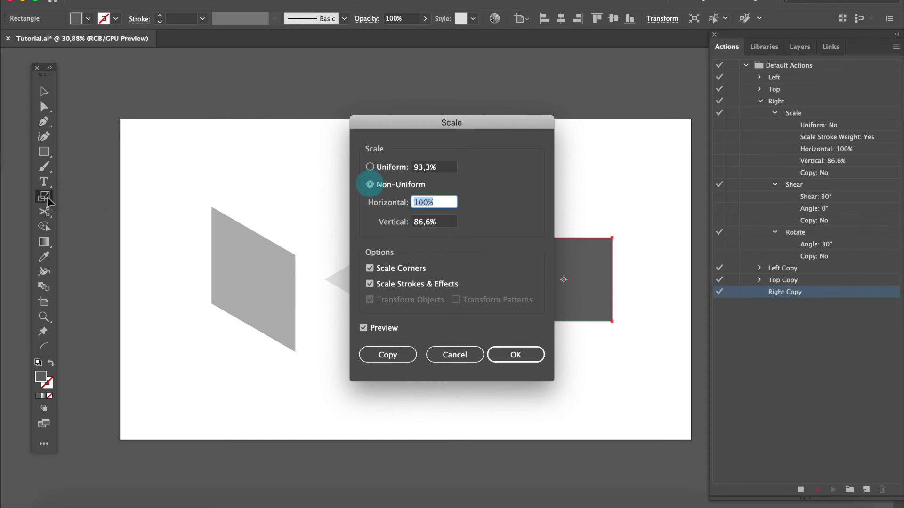
left_click(522, 356)
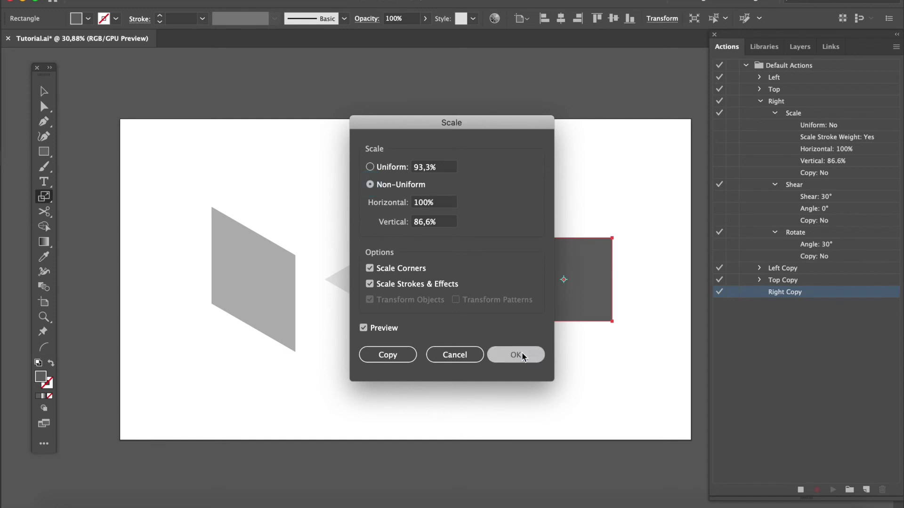
left_click(523, 356)
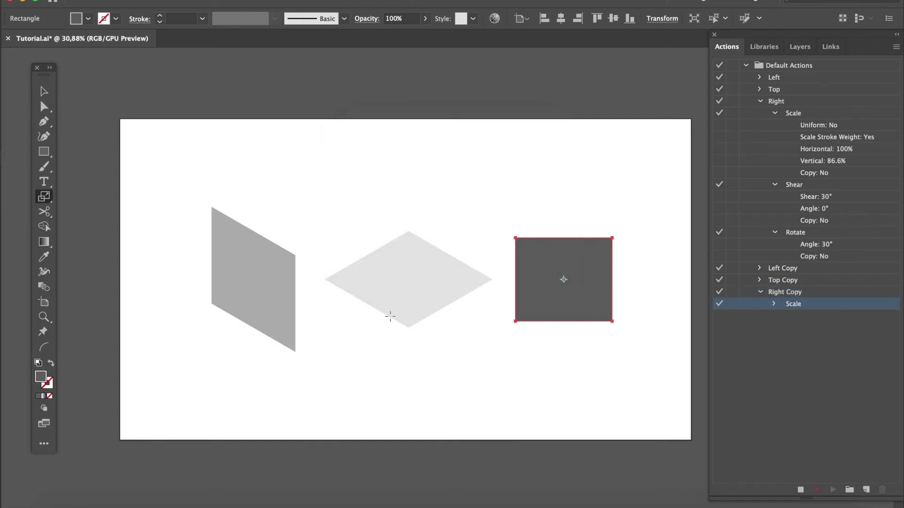
left_click_drag(44, 197, 89, 241)
Step: Shear the squashed square 30° horizontally, then rotate it 30°
double_click(44, 197)
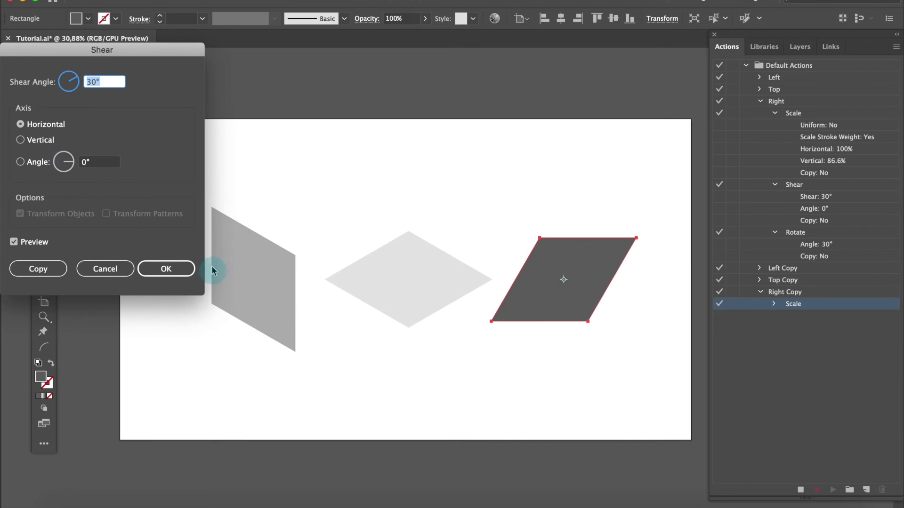
left_click(173, 272)
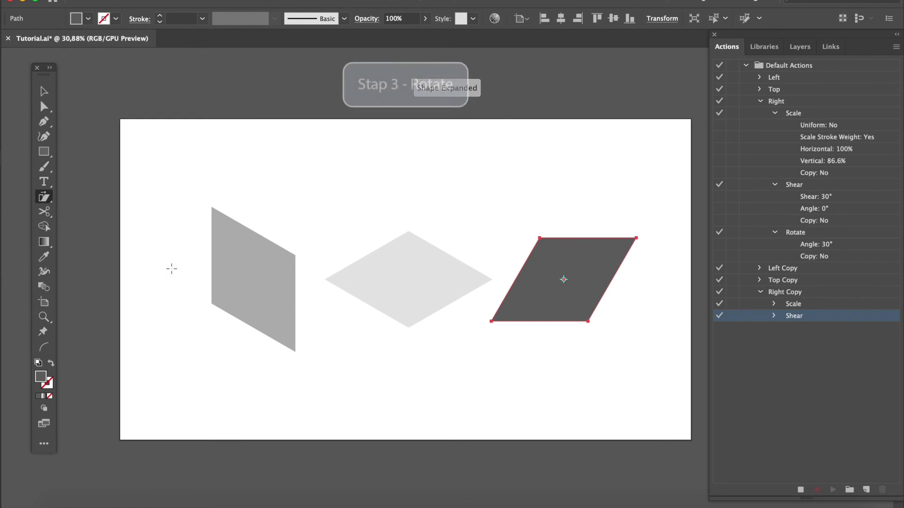
left_click(44, 198)
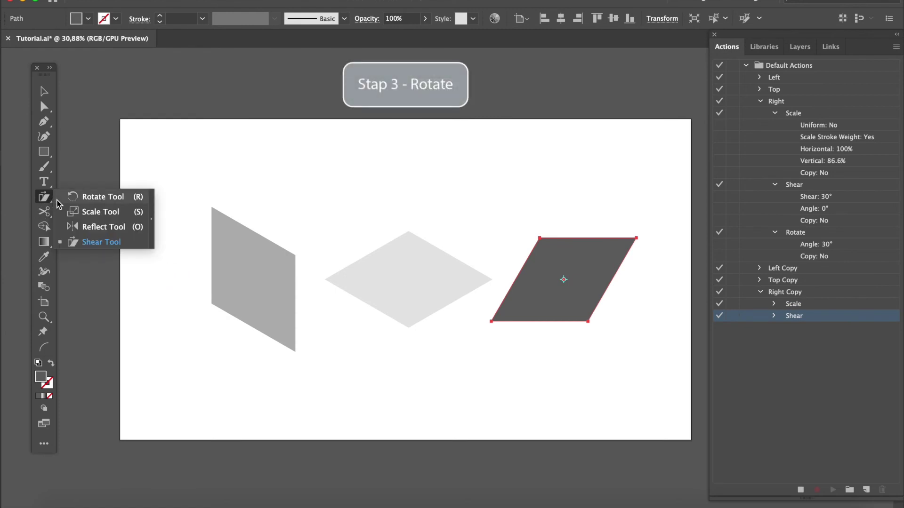
left_click(101, 197)
double_click(45, 197)
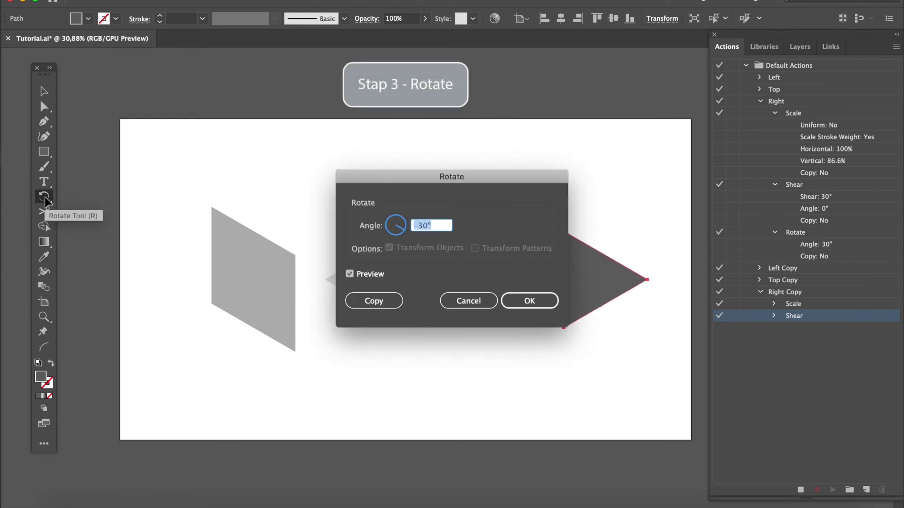
type("30")
left_click(531, 299)
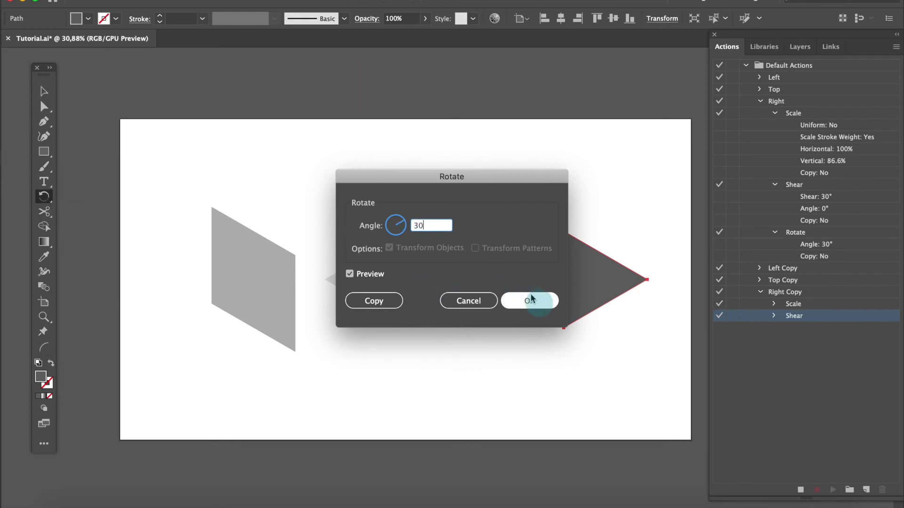
left_click(541, 303)
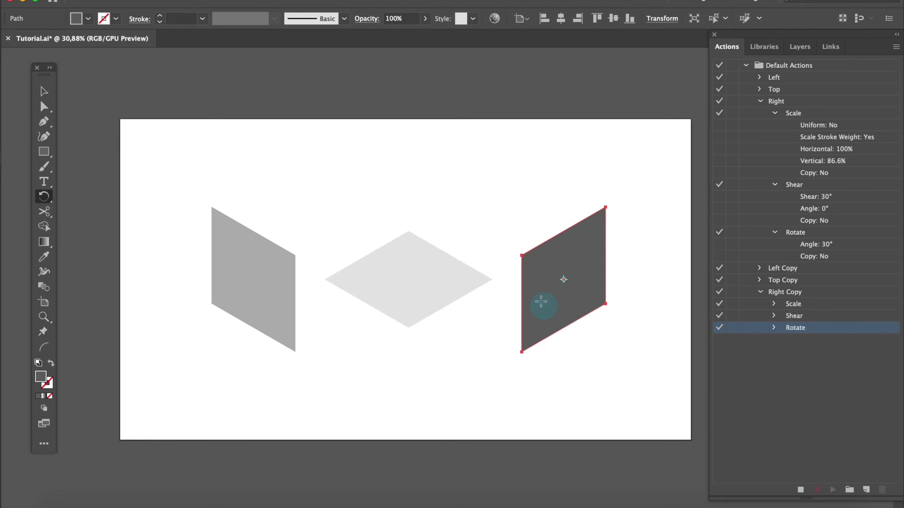
Step: Stop the Right Copy recording, deselect the face, and draw a test square beside it
left_click(800, 490)
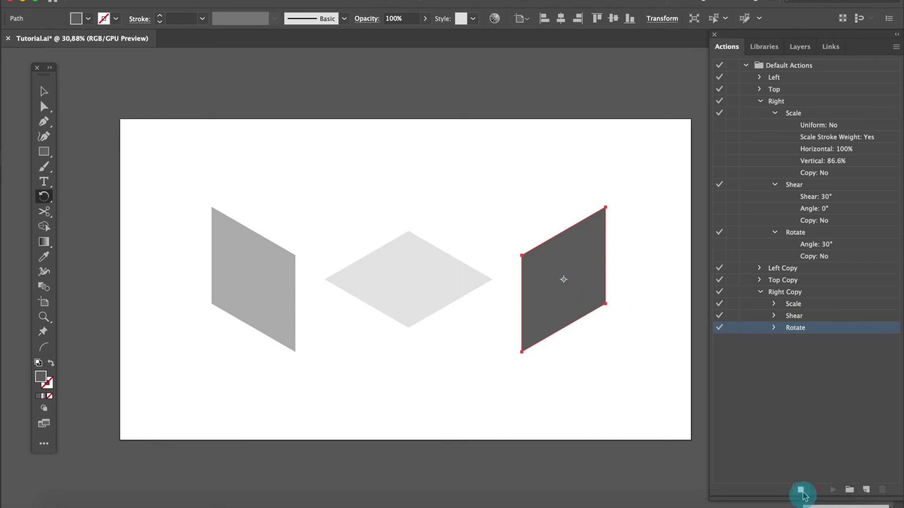
key("v")
left_click(577, 388)
scroll(579, 391, "right", 5)
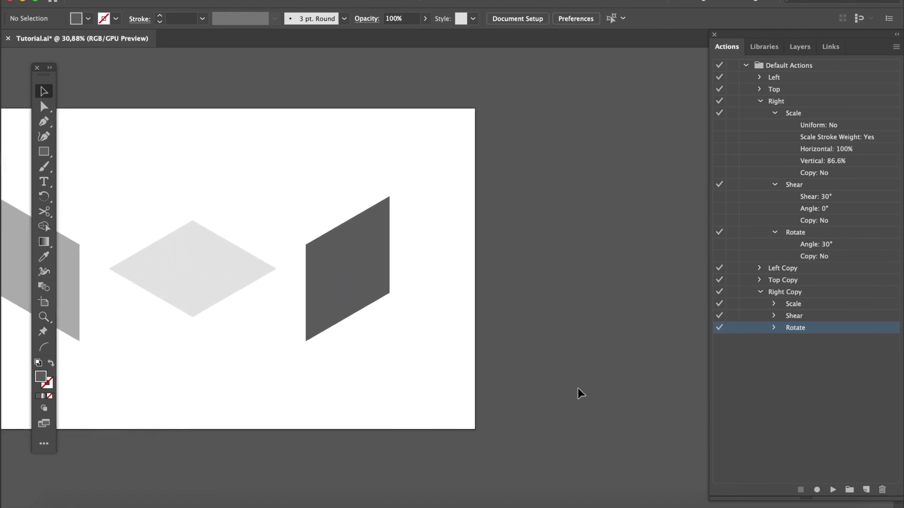
key("m")
left_click_drag(430, 221, 531, 319)
key("v")
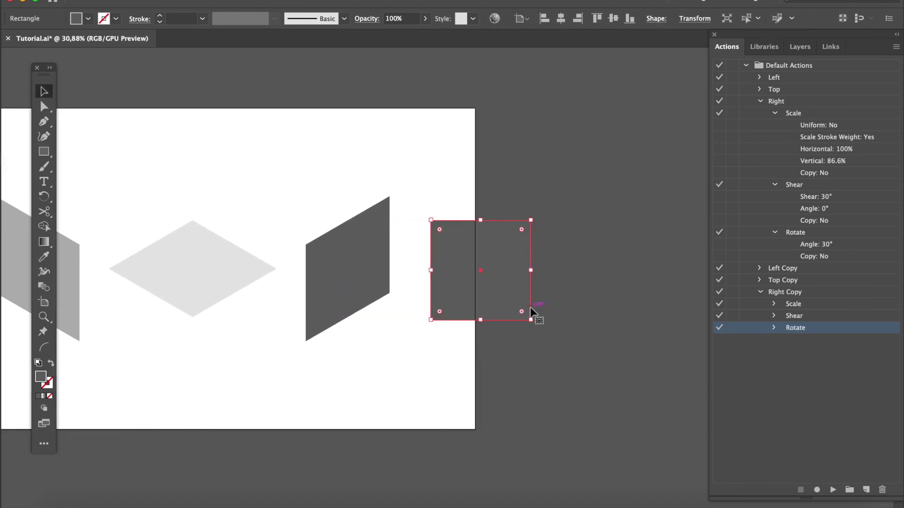
left_click(538, 314)
left_click(502, 301)
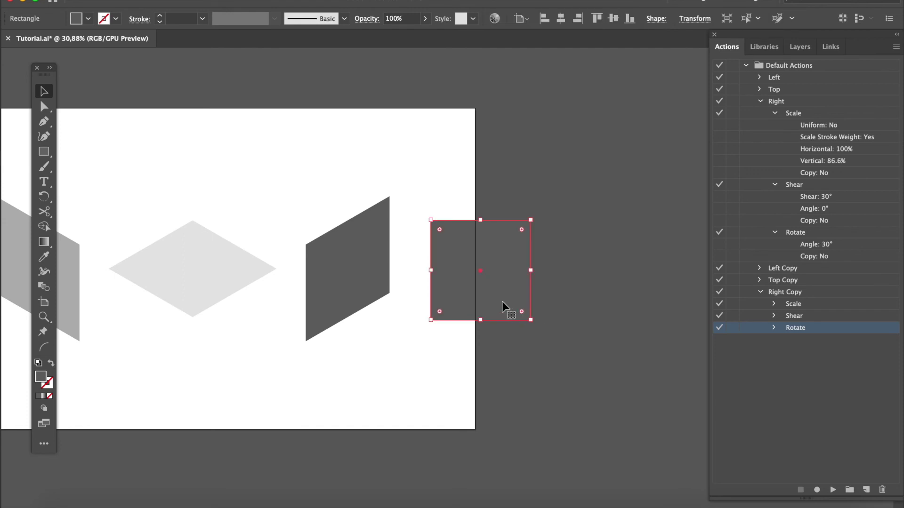
left_click(777, 294)
left_click(832, 489)
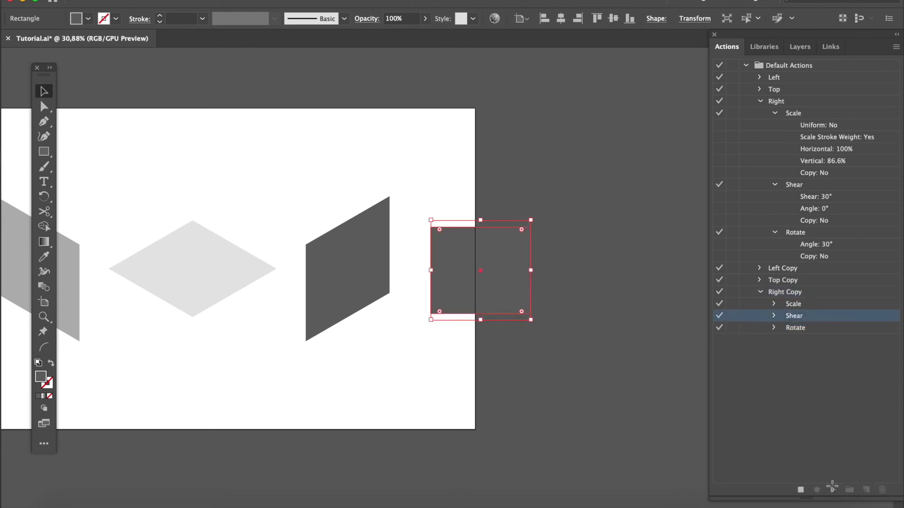
left_click(511, 399)
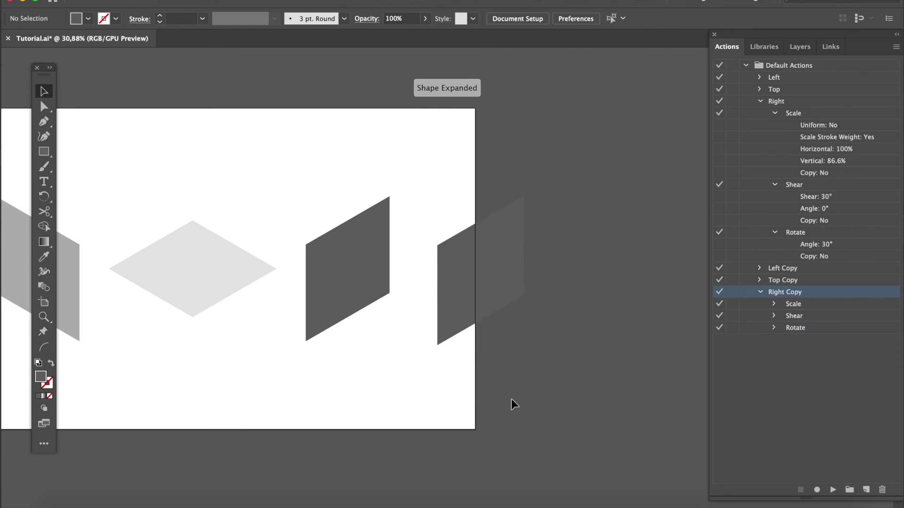
left_click(469, 308)
key("Delete")
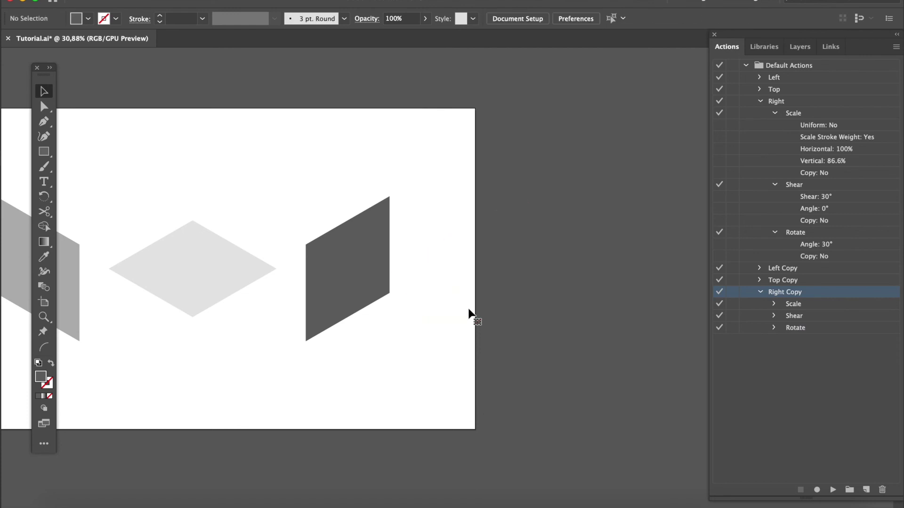
scroll(469, 311, "left", 5)
scroll(468, 310, "left", 3)
scroll(469, 311, "up", 2)
scroll(469, 311, "left", 3)
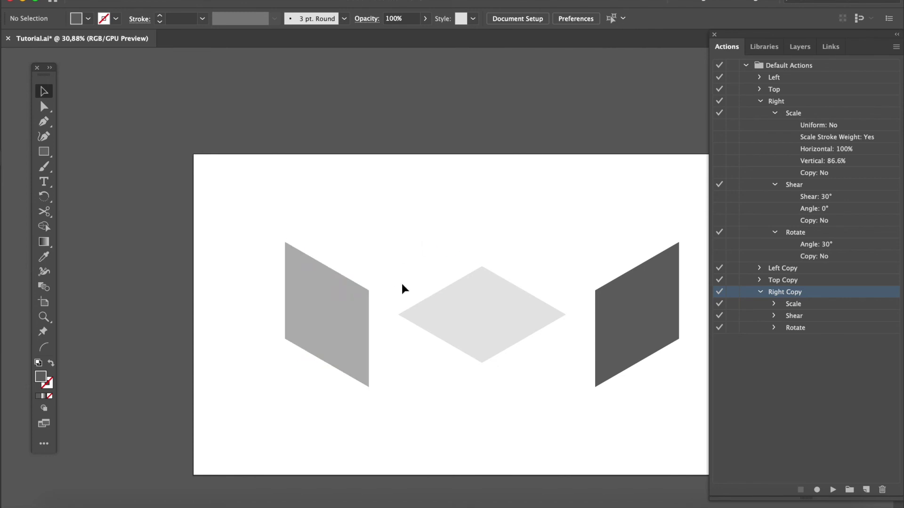
left_click_drag(461, 313, 420, 250)
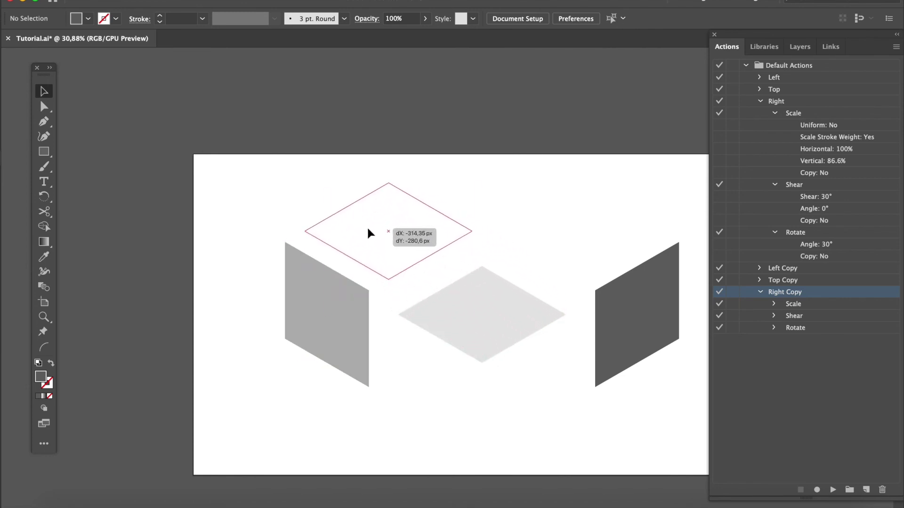
Step: Drag the light top diamond and the dark right face up against the left face
left_click_drag(420, 249, 354, 232)
left_click_drag(608, 333, 403, 349)
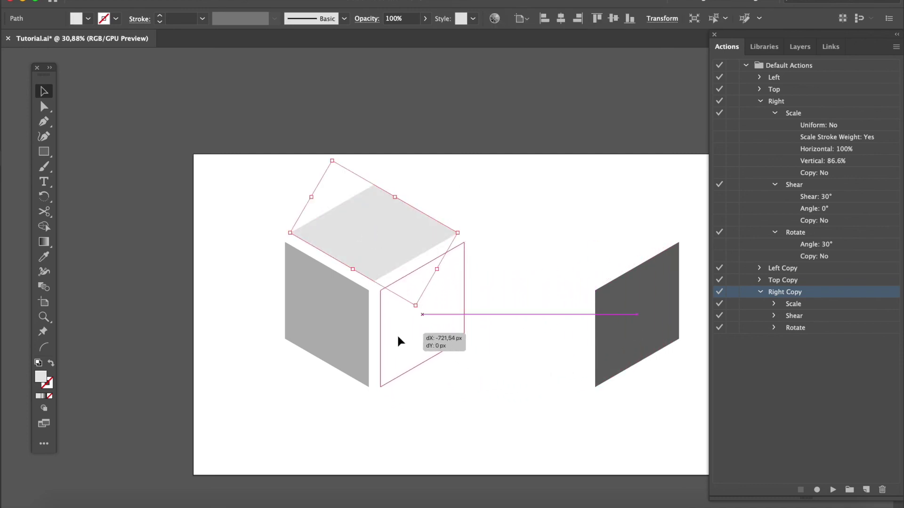
left_click_drag(403, 352, 397, 336)
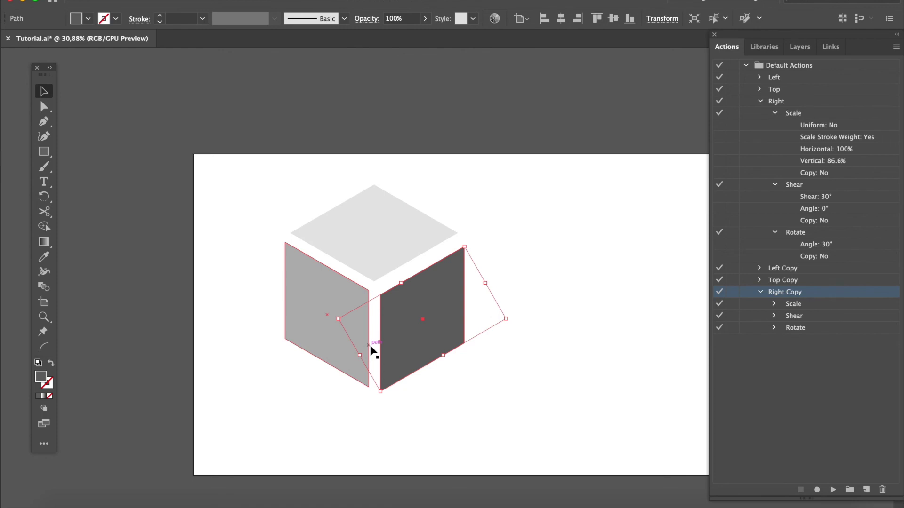
scroll(372, 350, "up", 5)
scroll(372, 351, "down", 2)
scroll(372, 350, "down", 2)
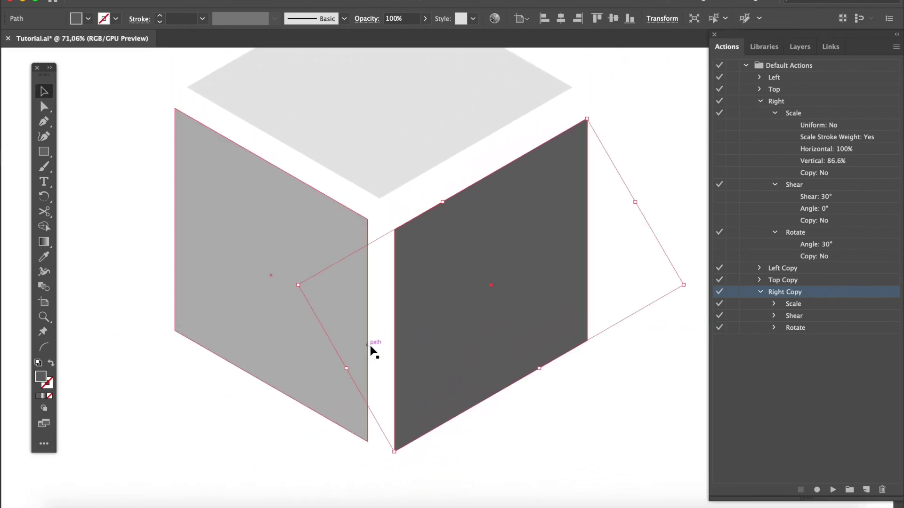
Step: Nudge the dark right face into alignment beside the left face and switch to Outline view
left_click(374, 352, "shift")
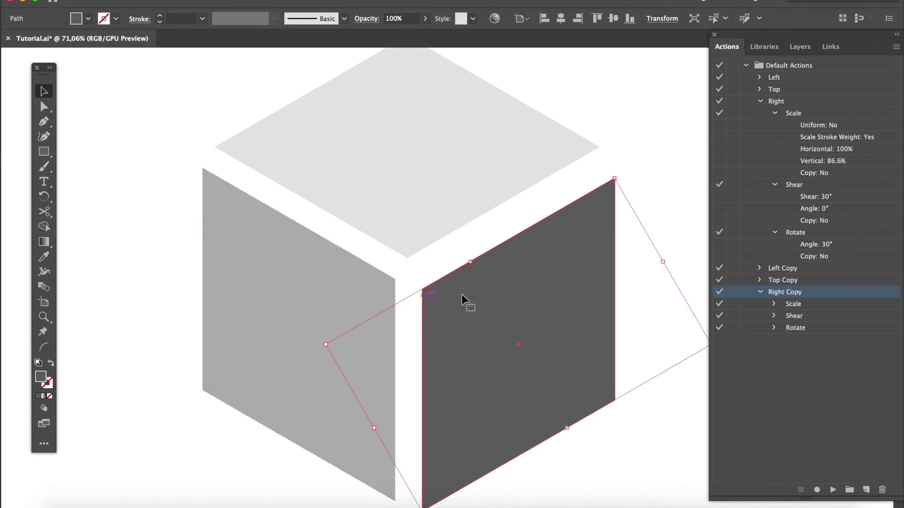
left_click_drag(472, 294, 469, 290)
left_click(338, 341, "shift")
key("ctrl+shift+b")
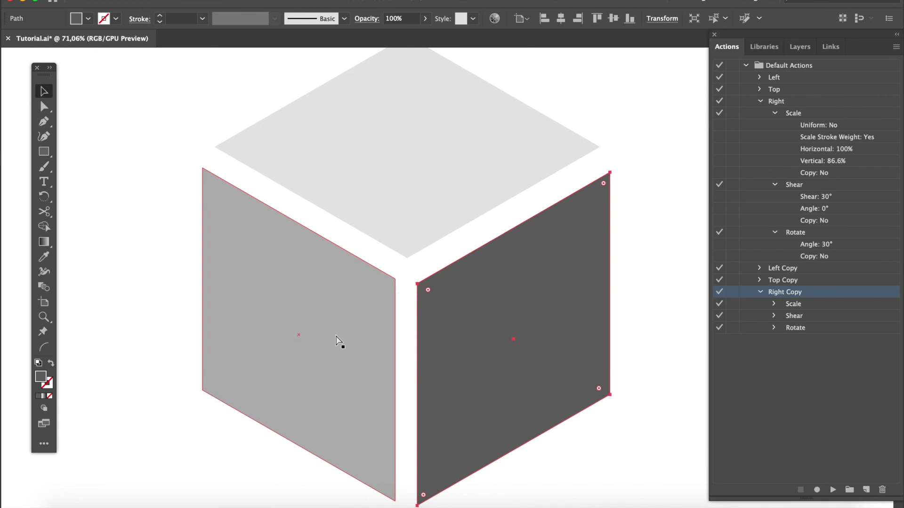
key("ctrl+y")
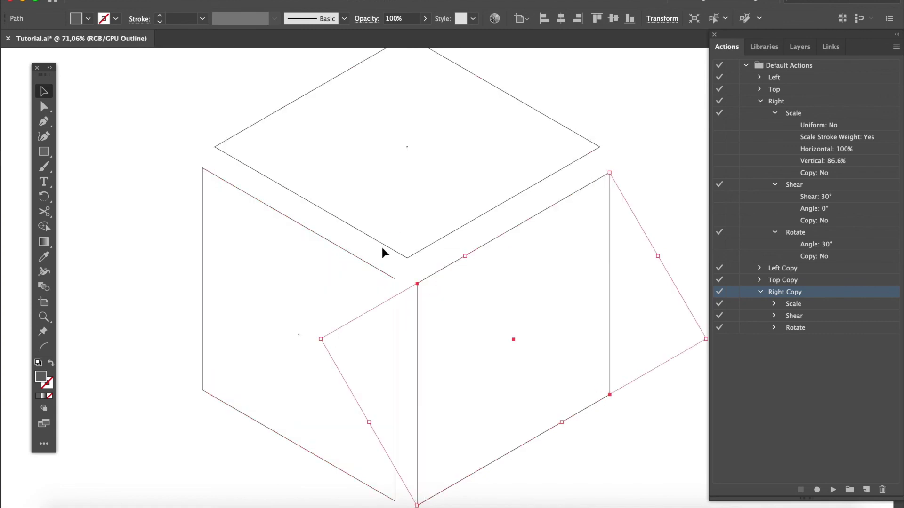
Step: Zoom in, move a face edge toward the centre corner, and turn on Snap to Point
left_click(382, 248)
scroll(382, 249, "up", 3)
scroll(404, 193, "up", 5)
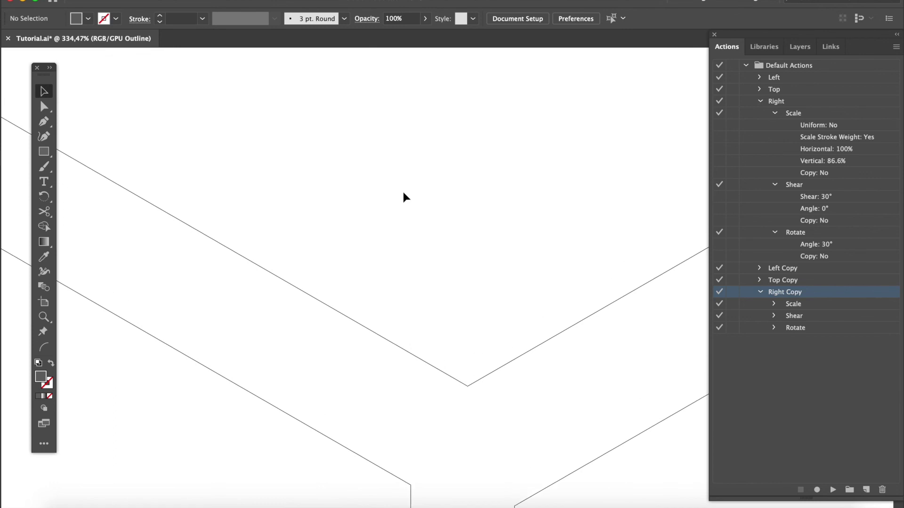
left_click_drag(483, 381, 431, 443)
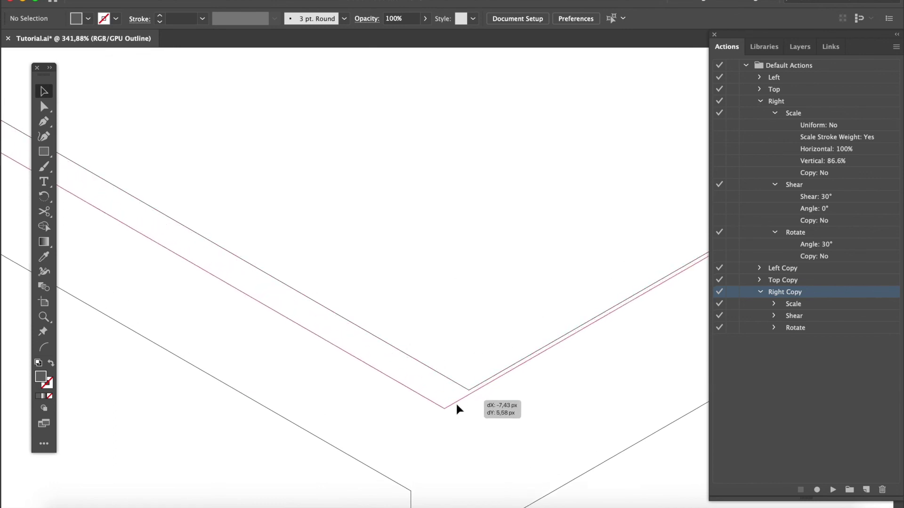
left_click(305, 3)
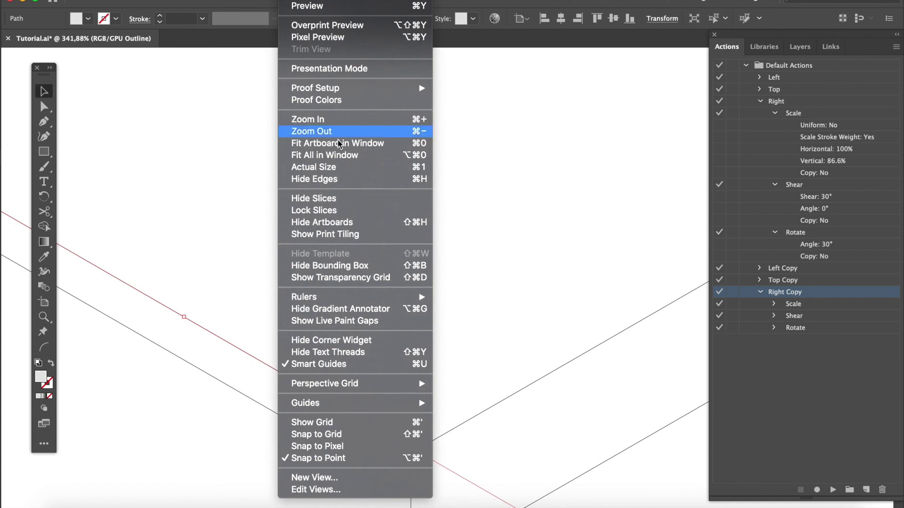
left_click(359, 458)
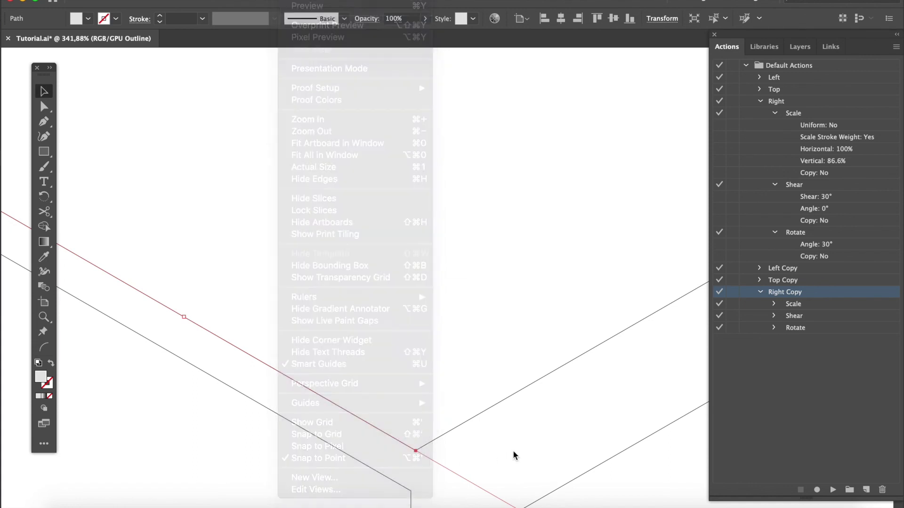
Step: Snap the faces' corner anchors onto the shared centre corner
scroll(484, 451, "down", 4)
scroll(484, 454, "down", 1)
scroll(478, 431, "down", 3)
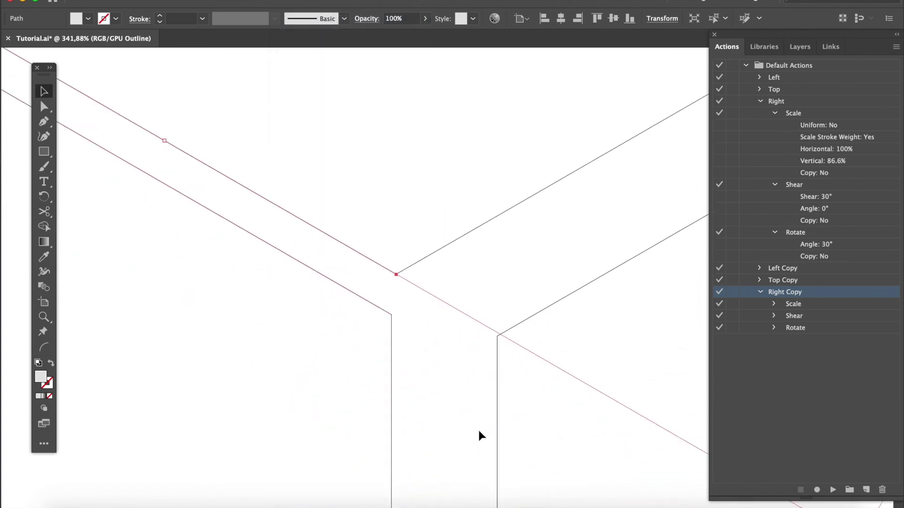
left_click_drag(415, 267, 409, 309)
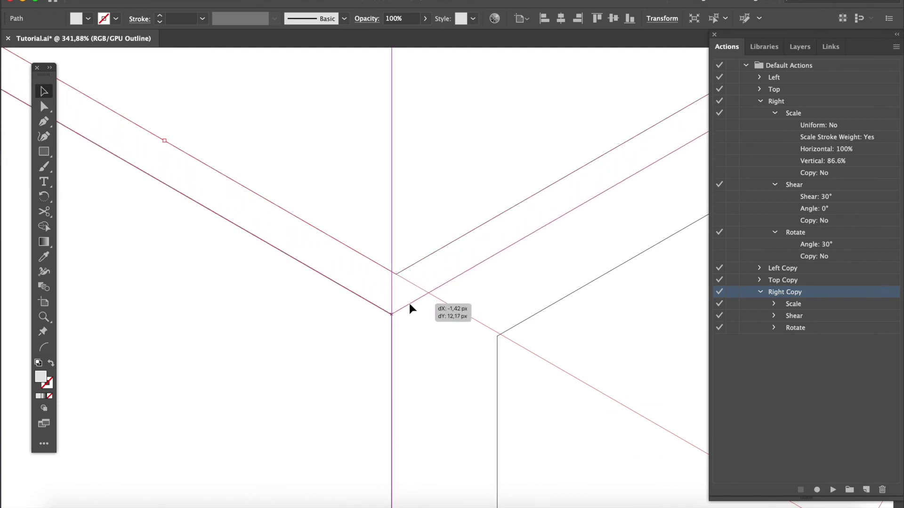
left_click(423, 330)
left_click_drag(496, 340, 391, 319)
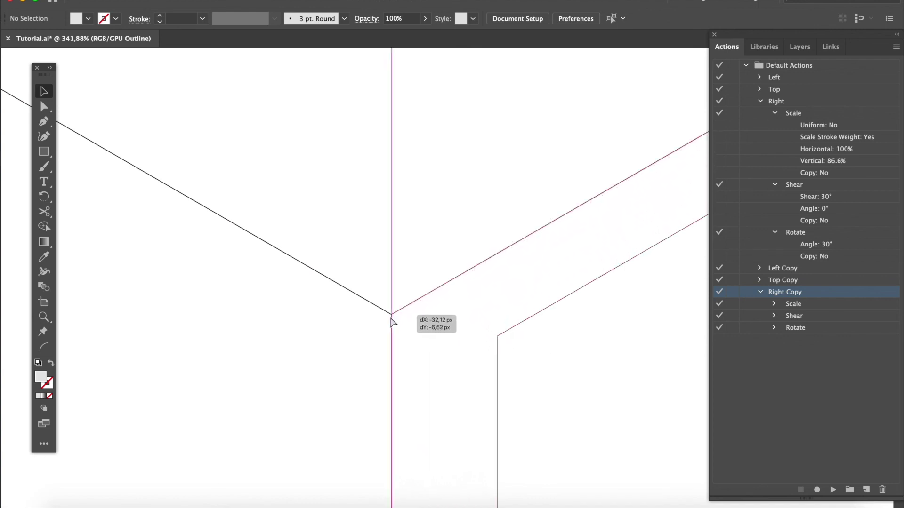
left_click(457, 335)
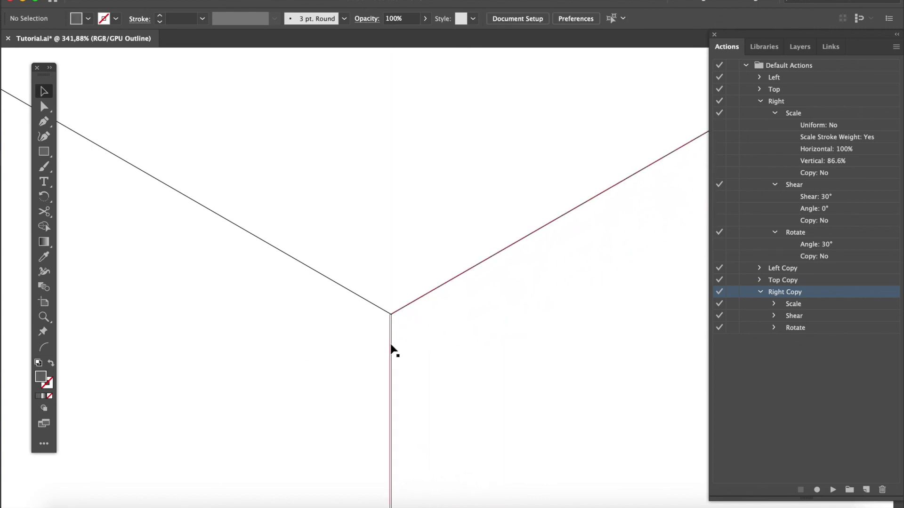
Step: Line the right face's edge up with the corner and return to Preview view
left_click_drag(391, 348, 392, 341)
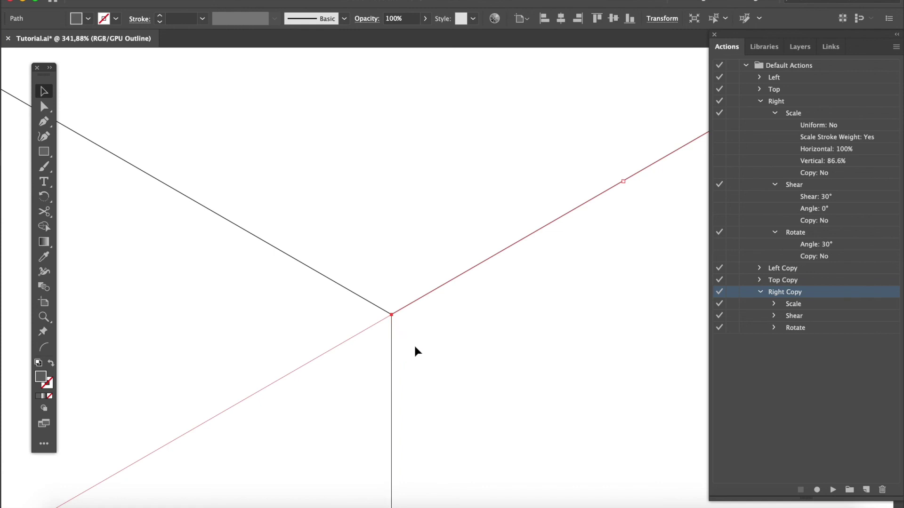
left_click(416, 349)
scroll(419, 348, "down", 8)
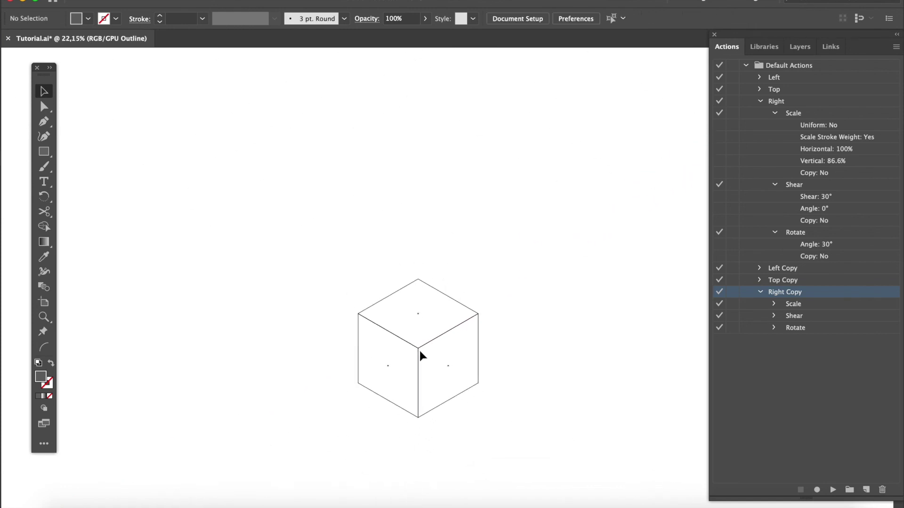
key("ctrl+y")
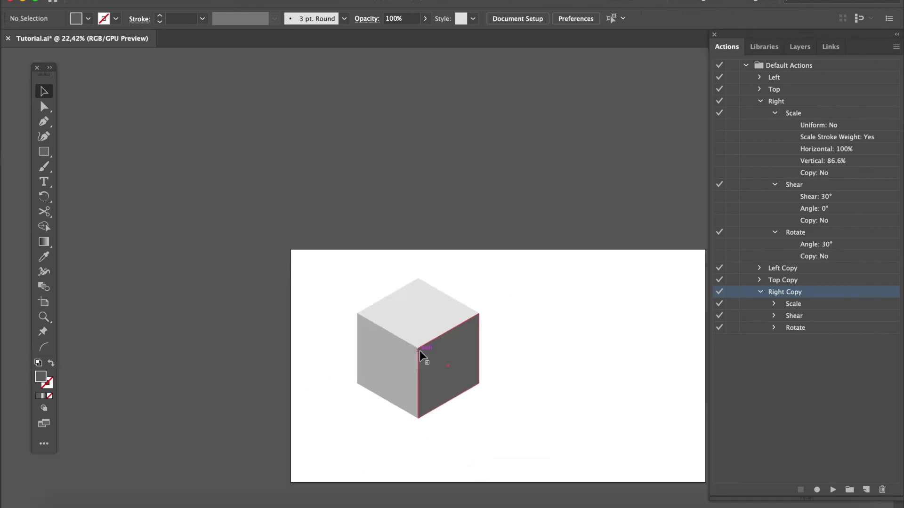
Step: Marquee-select all three cube faces and show the Layers panel with Layer 2 and Layer 1
scroll(568, 340, "right", 5)
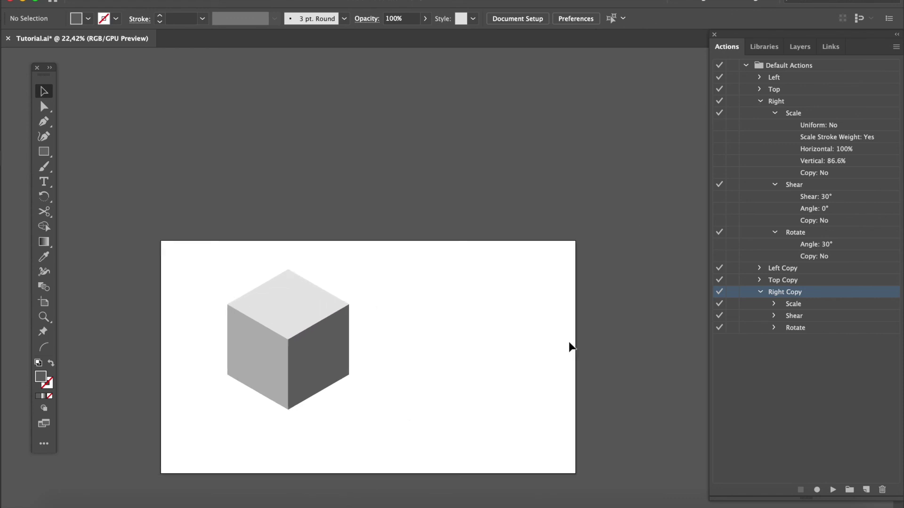
left_click_drag(202, 283, 407, 422)
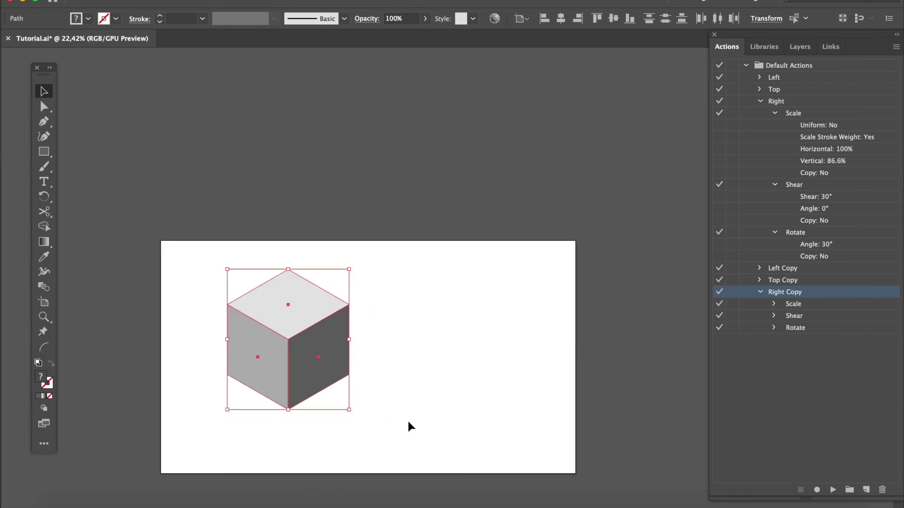
scroll(408, 422, "right", 4)
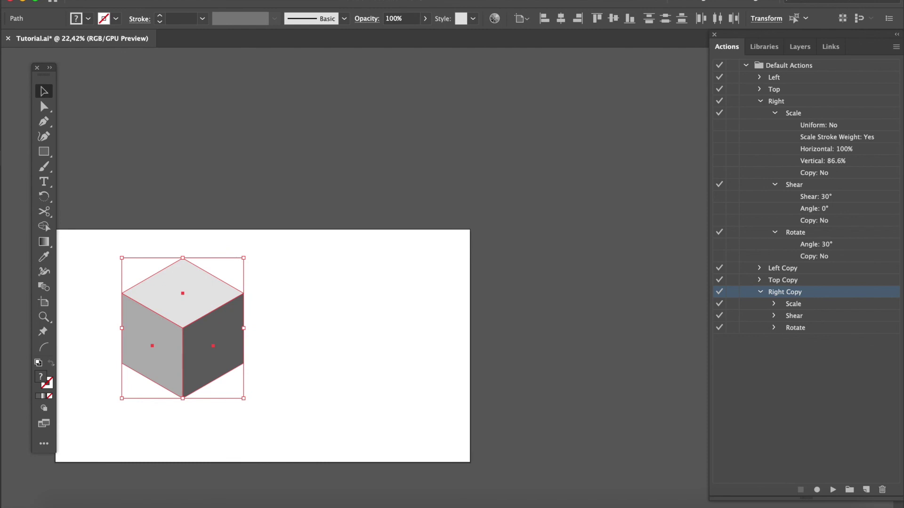
left_click(799, 47)
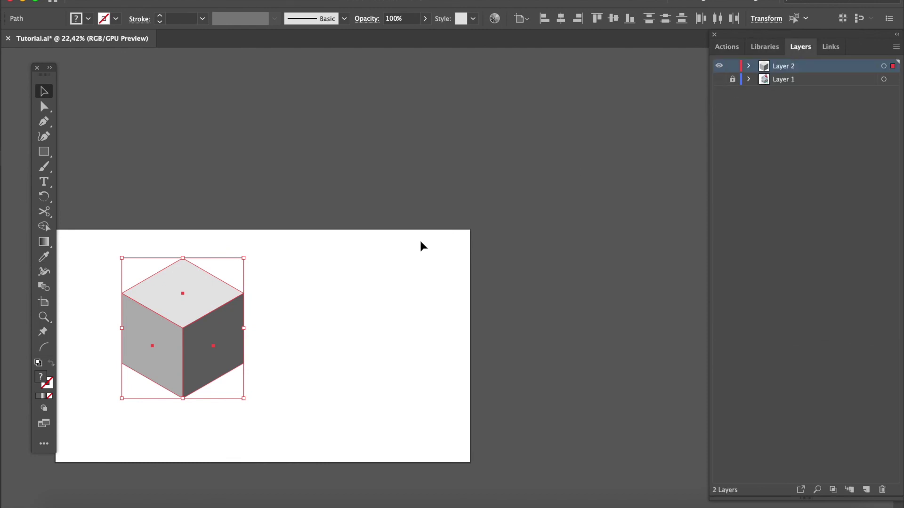
Step: Make Layer 1 visible to reveal the isometric city poster, then pan to view it
left_click(718, 79)
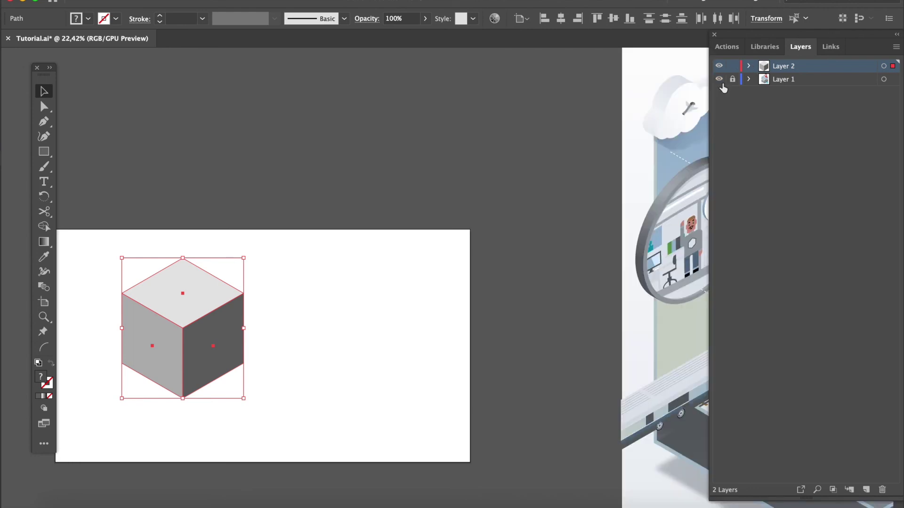
scroll(484, 239, "right", 5)
scroll(484, 239, "right", 5)
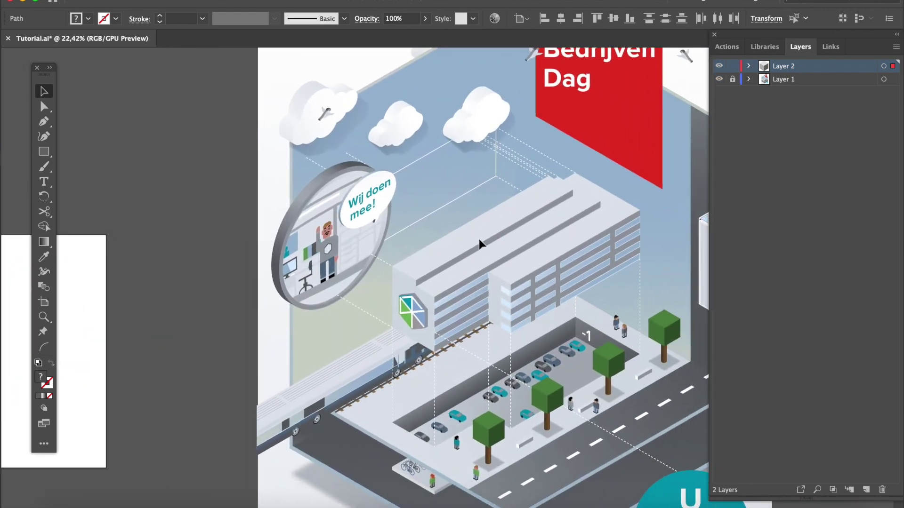
scroll(479, 239, "down", 3)
scroll(479, 239, "right", 2)
scroll(479, 238, "up", 1)
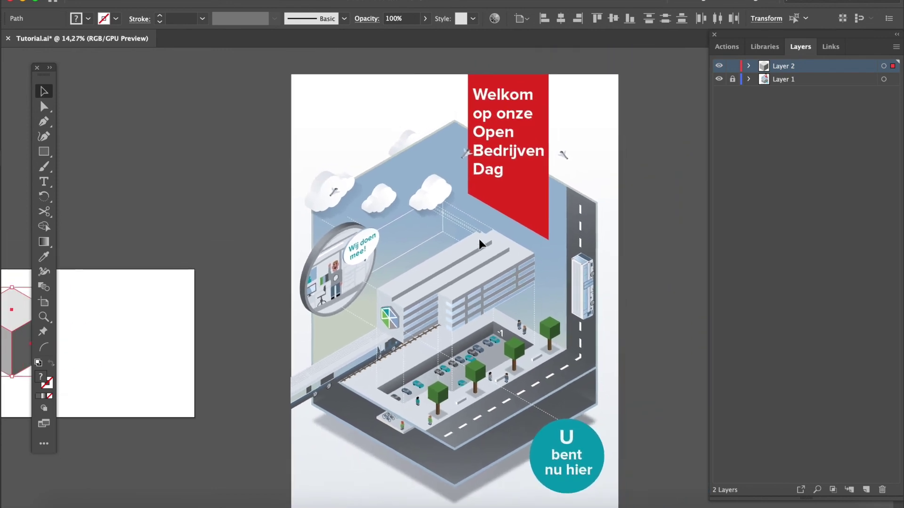